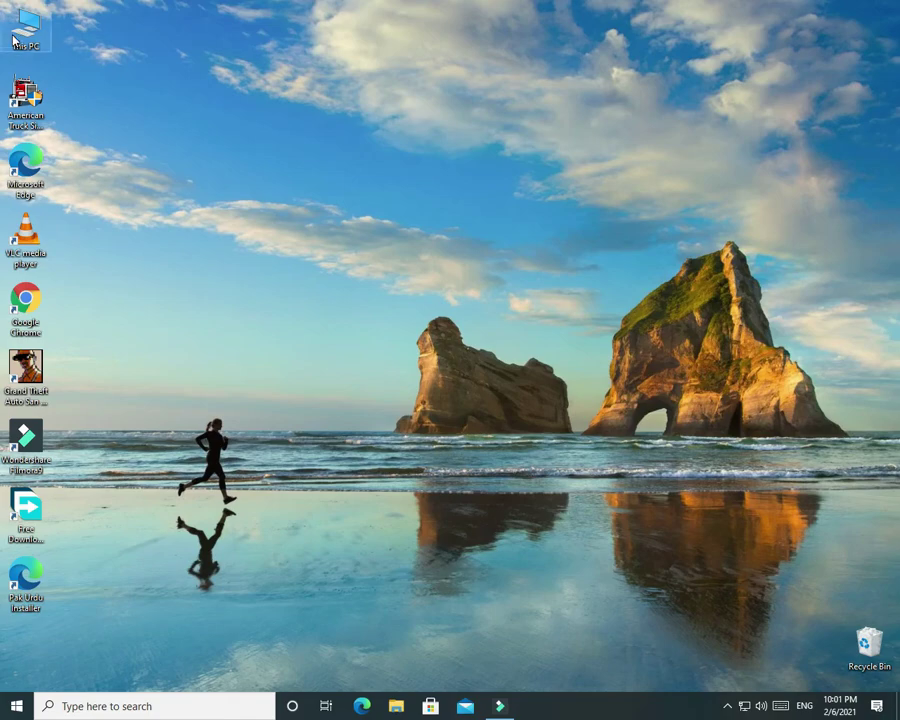
Launch PhotoshopCS6Portable from the Adobe-Photoshop-CS6 Portable folder on drive D.
double_click(14, 40)
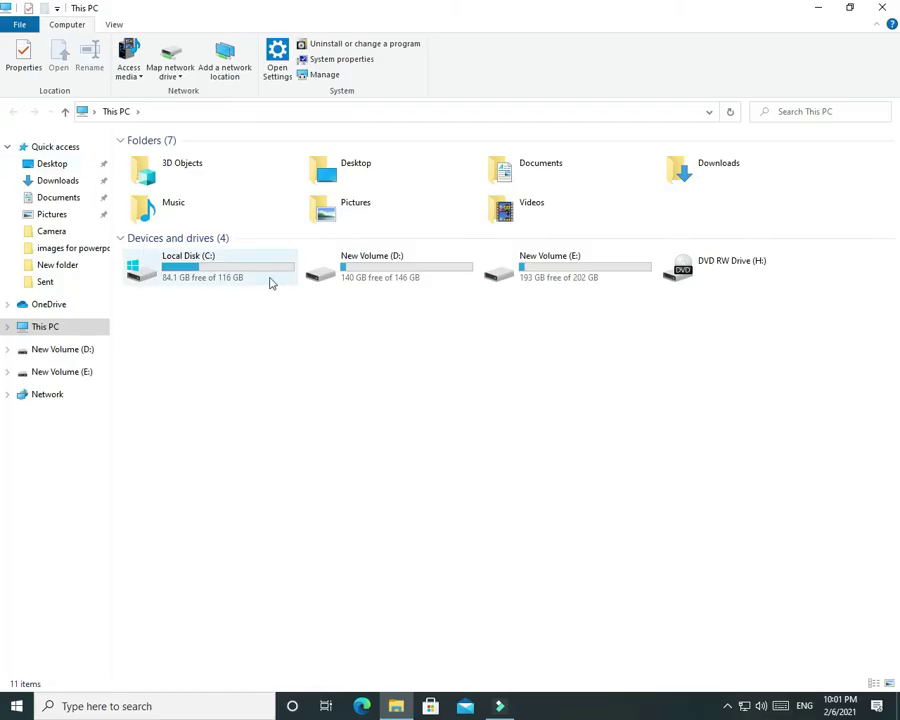
double_click(421, 265)
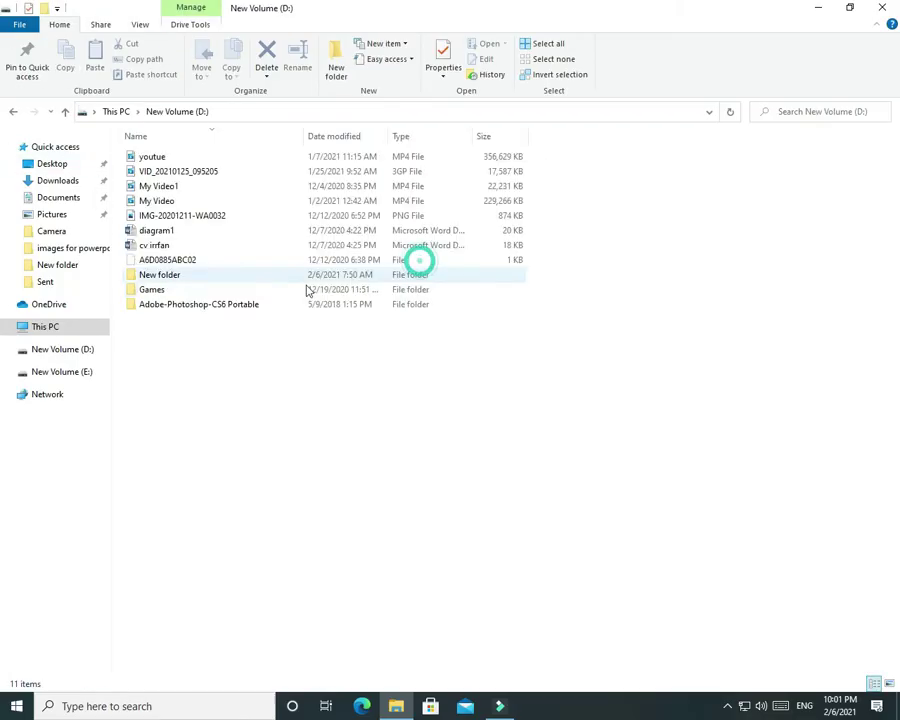
double_click(220, 311)
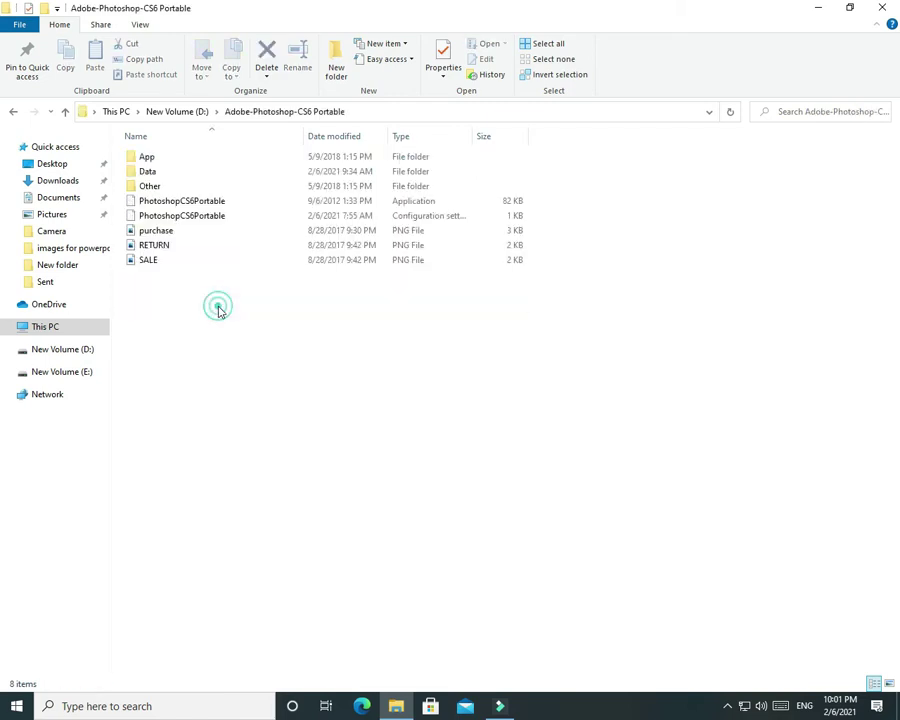
double_click(178, 203)
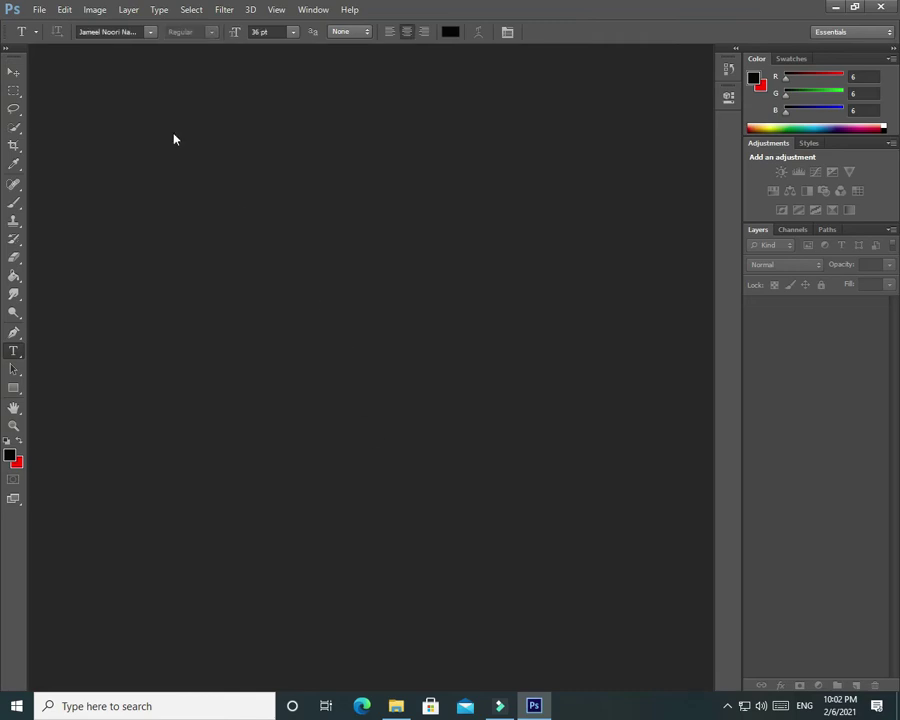
Create a blank 7×5 inch, 72 ppi document using the Default Photoshop Size preset.
left_click(41, 14)
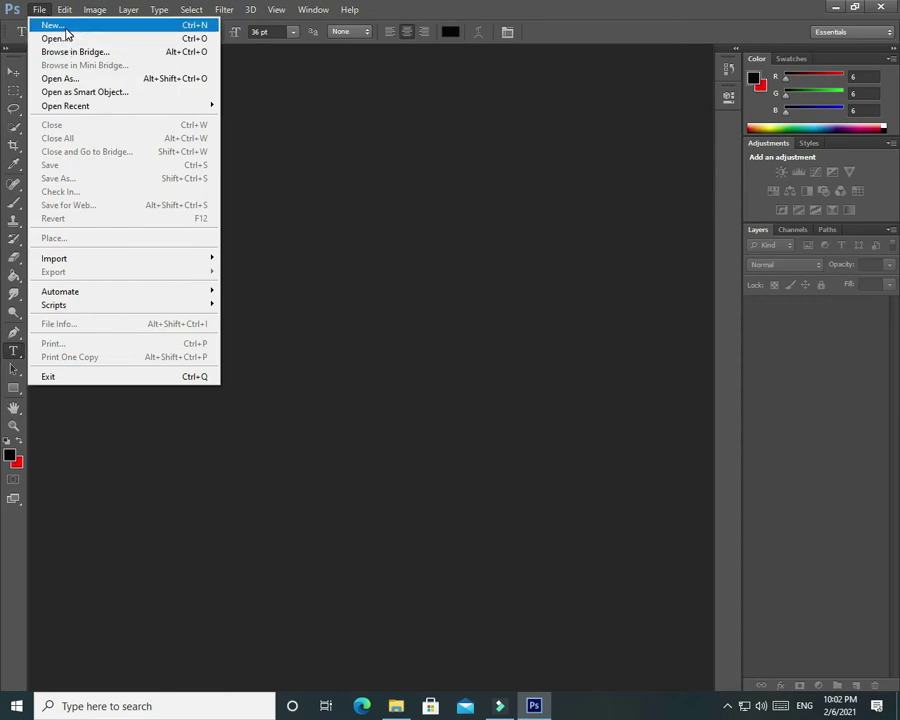
left_click(62, 25)
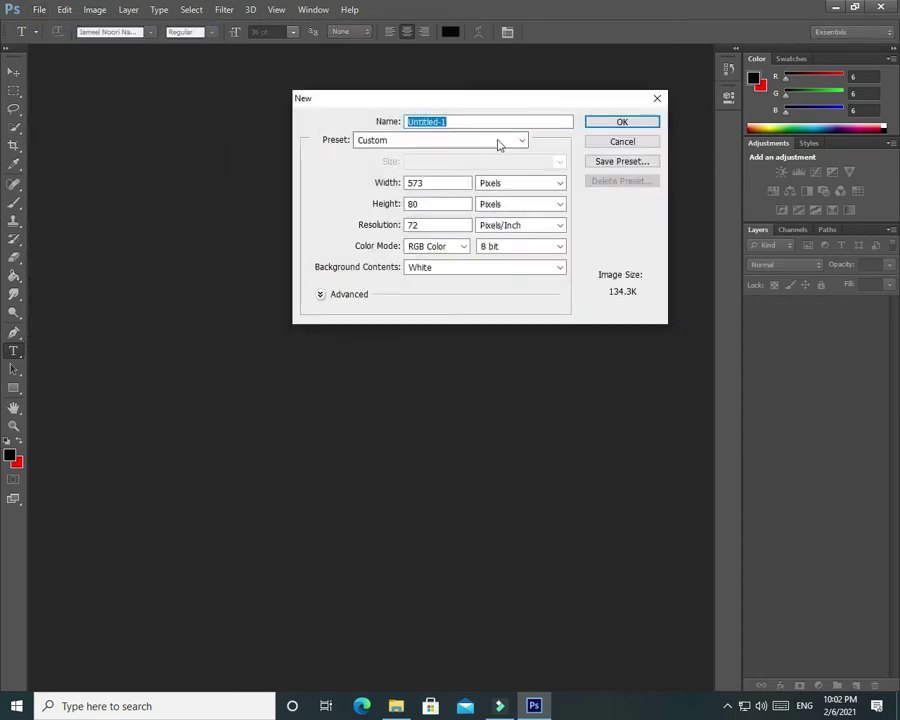
left_click(521, 140)
left_click(463, 170)
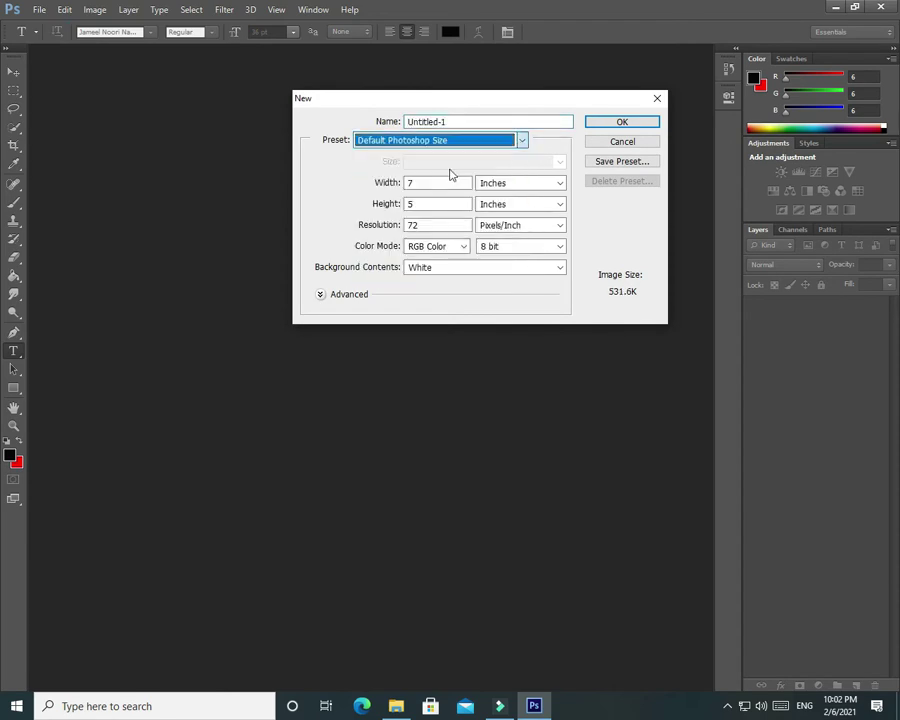
left_click(600, 128)
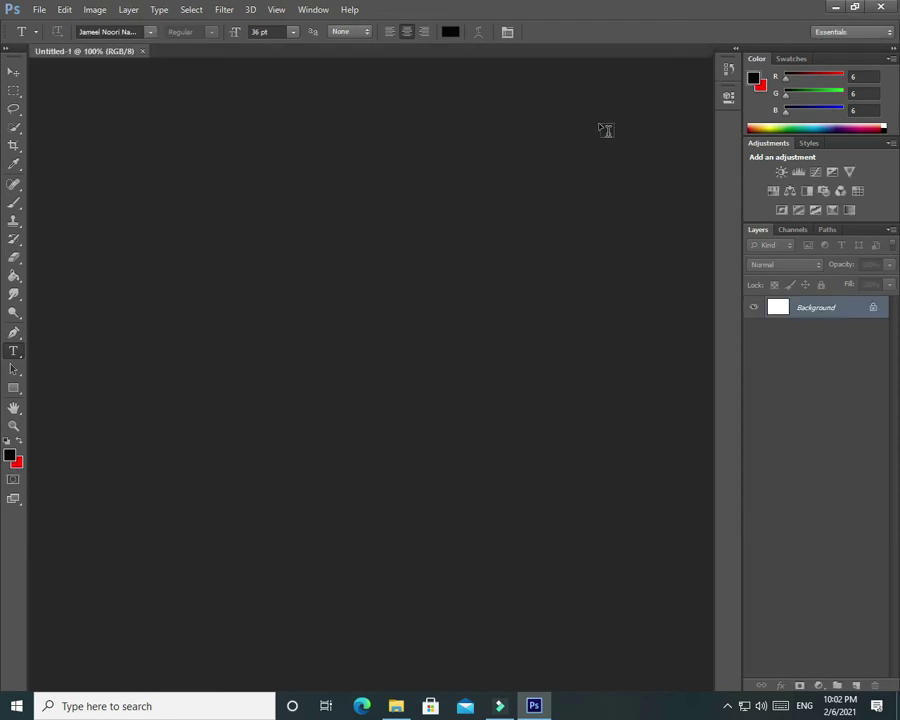
left_click(40, 12)
Open the WhatsApp photo of the seated man, copy it whole, and paste it into Untitled-1.
left_click(94, 38)
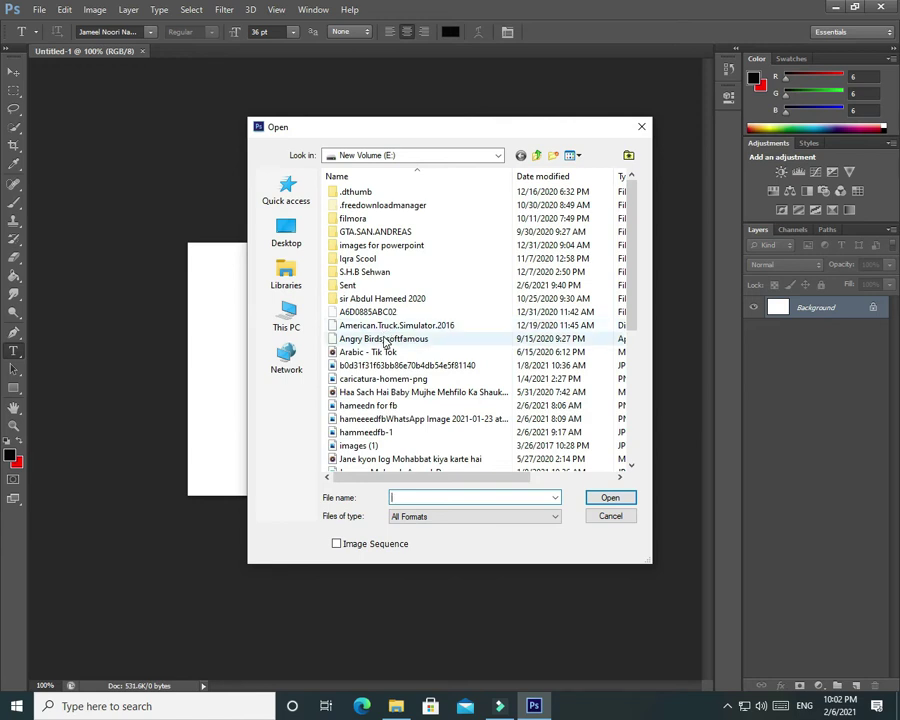
double_click(407, 420)
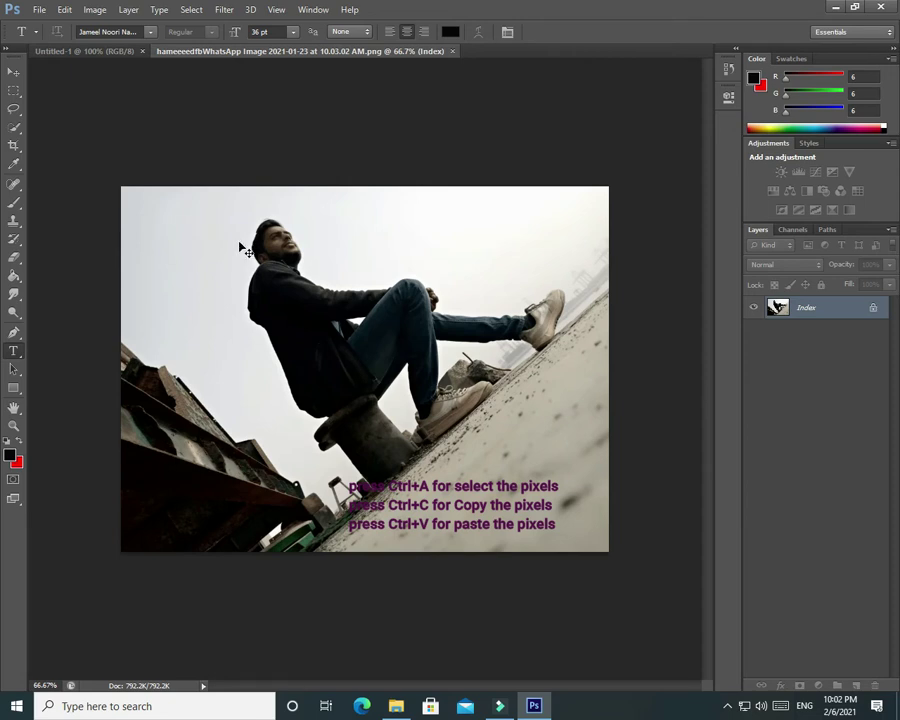
key("ctrl+a")
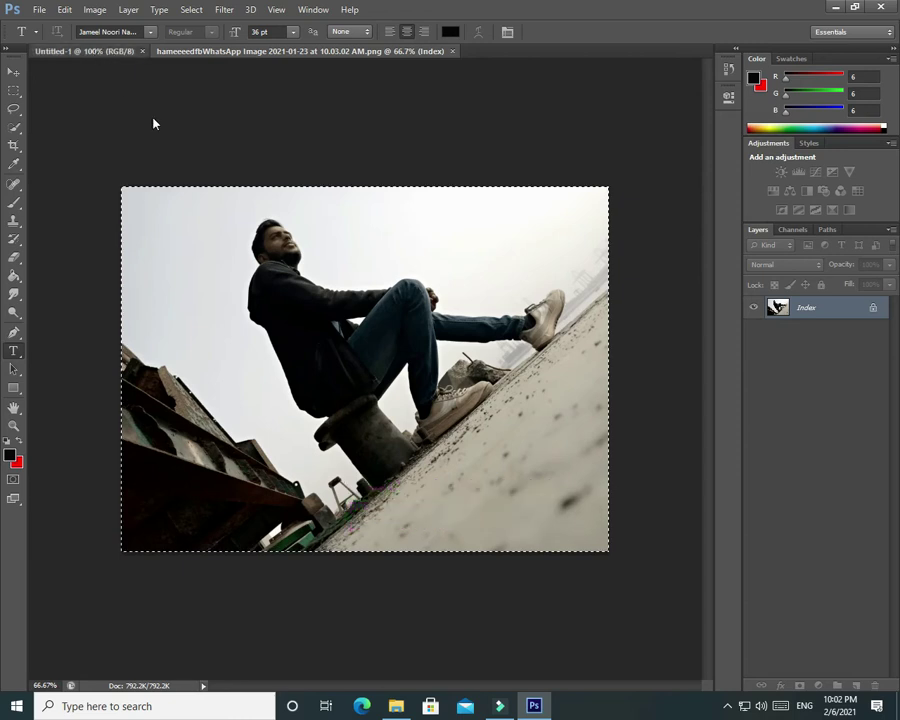
key("ctrl+Tab")
key("ctrl+v")
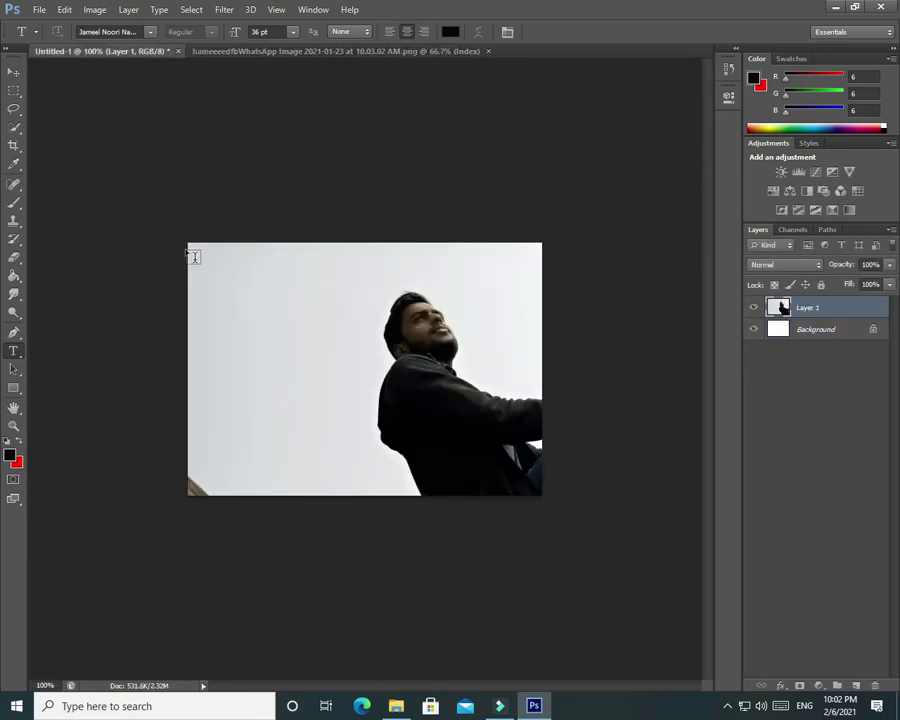
Scale and position Layer 1 so the photo exactly fills the Untitled-1 canvas.
left_click(14, 72)
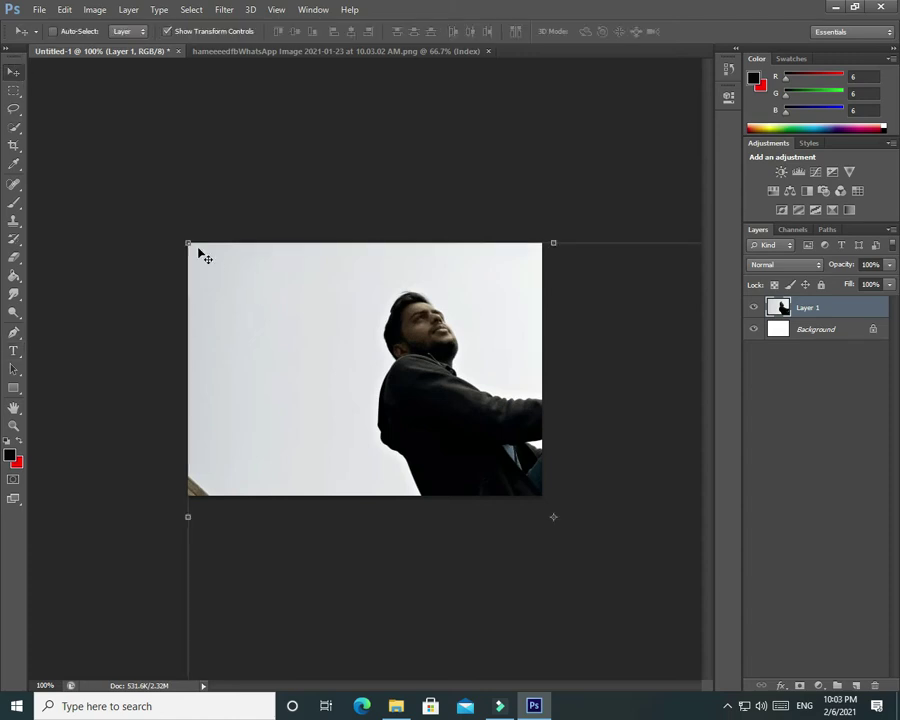
mouse_move(185, 240)
left_mouse_down()
mouse_move(531, 507)
mouse_move(238, 275)
mouse_move(236, 290)
left_mouse_up()
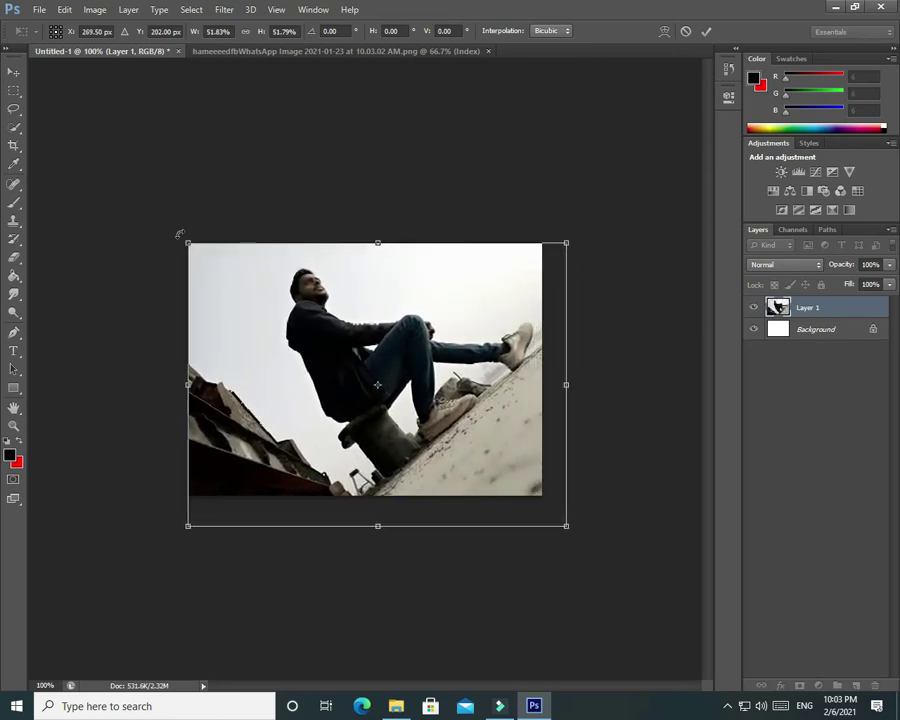
left_click_drag(192, 247, 238, 279)
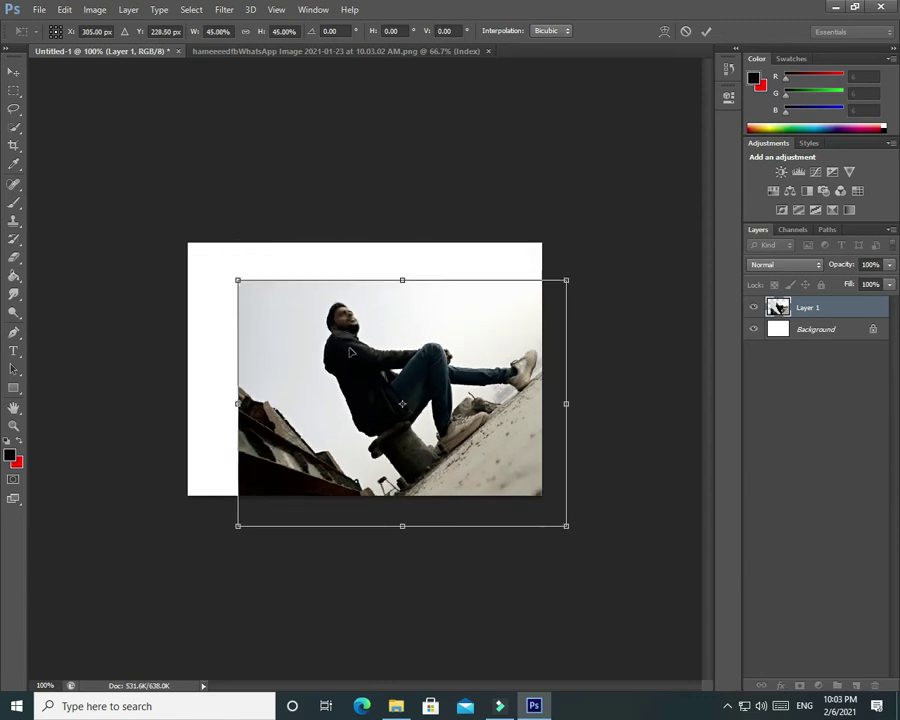
left_click_drag(353, 352, 303, 316)
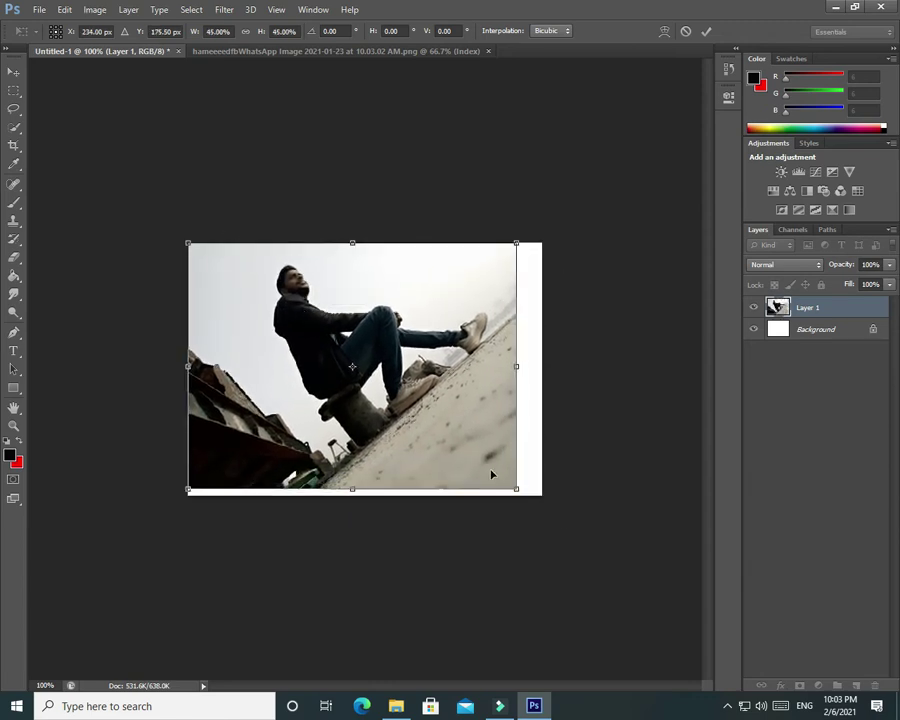
left_click_drag(516, 489, 526, 496)
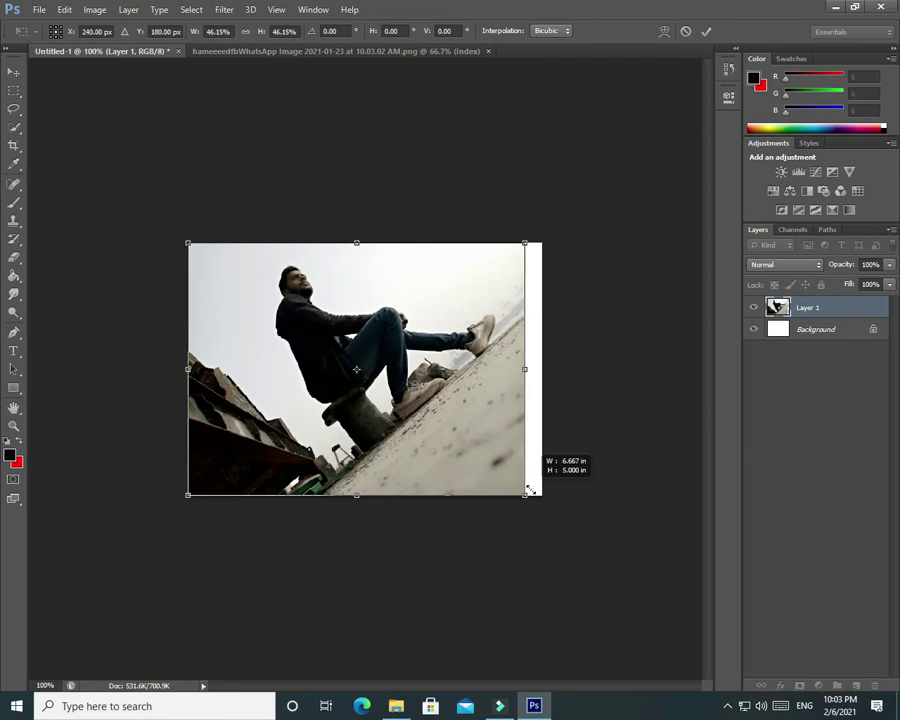
left_click_drag(528, 370, 541, 370)
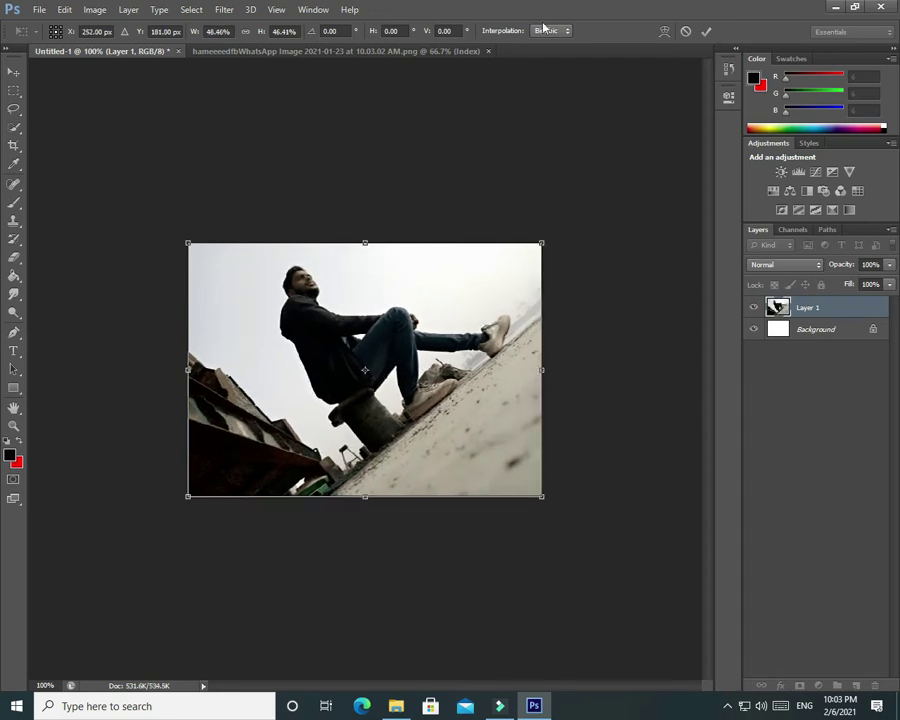
left_click(705, 31)
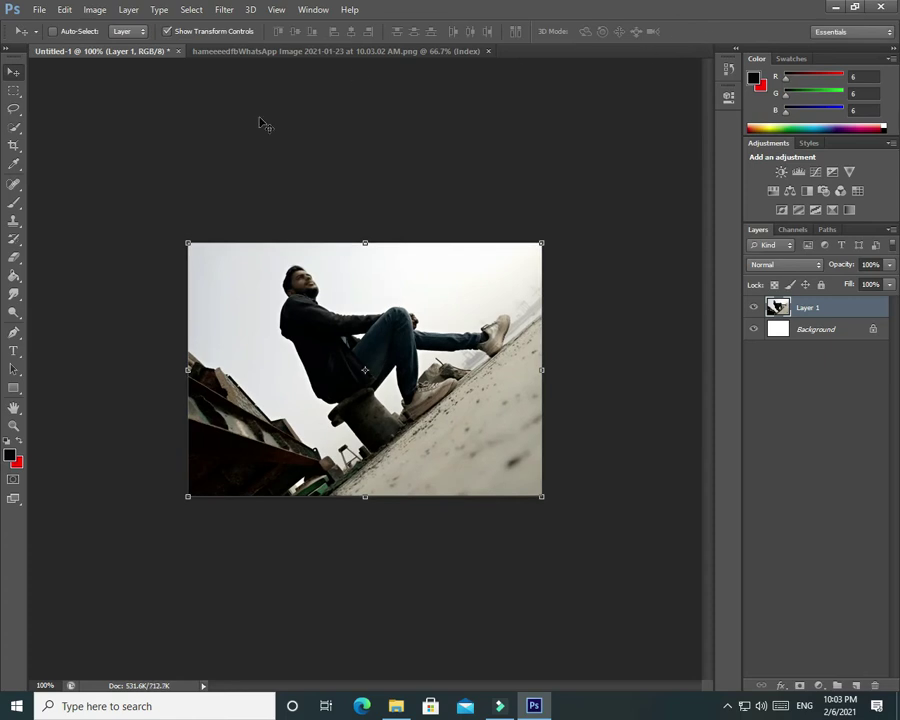
Zoom in closely on the photo in Untitled-1.
left_click(273, 51)
left_click(145, 53)
key("ctrl+plus")
key("ctrl+plus")
key("ctrl+plus")
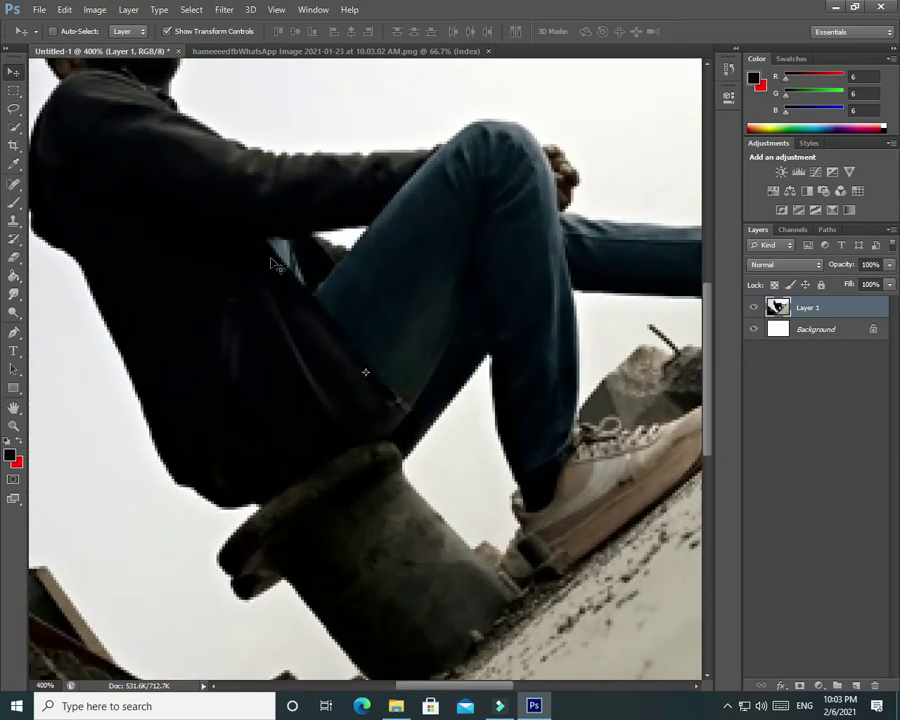
mouse_move(422, 684)
left_mouse_down()
mouse_move(362, 684)
mouse_move(405, 684)
left_mouse_up()
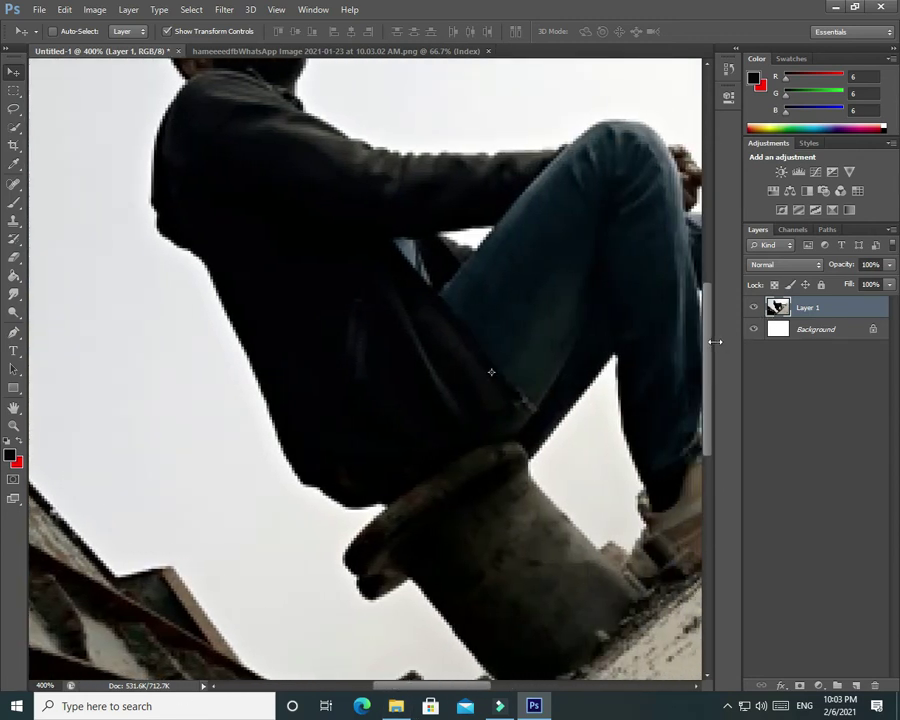
scroll(707, 351, "up", 5)
left_click_drag(411, 686, 404, 688)
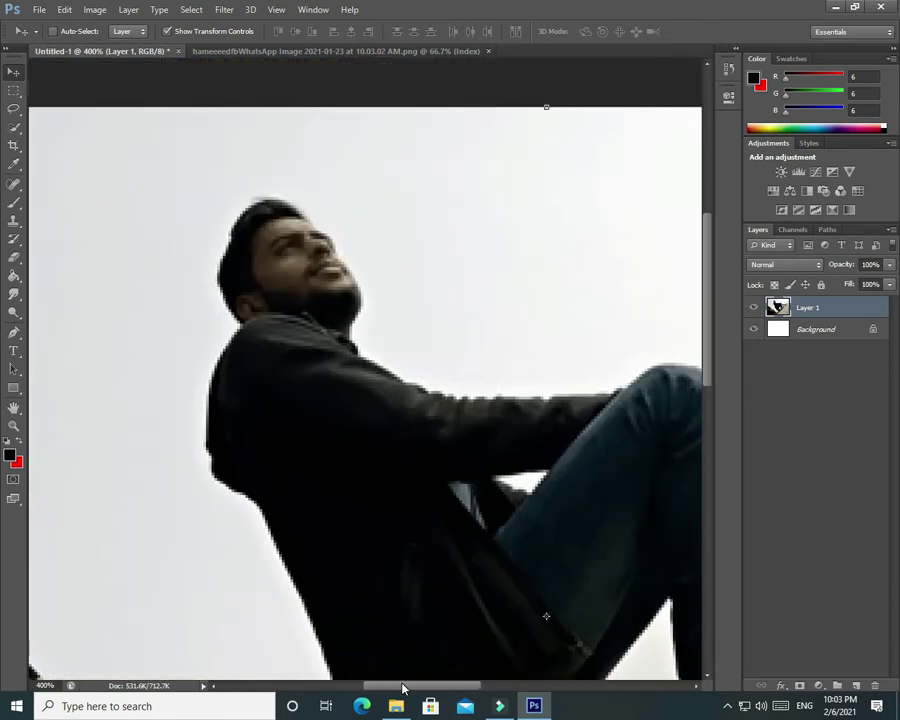
Pick the Quick Selection Tool from the selection tool group.
left_click(14, 131)
right_click(14, 131)
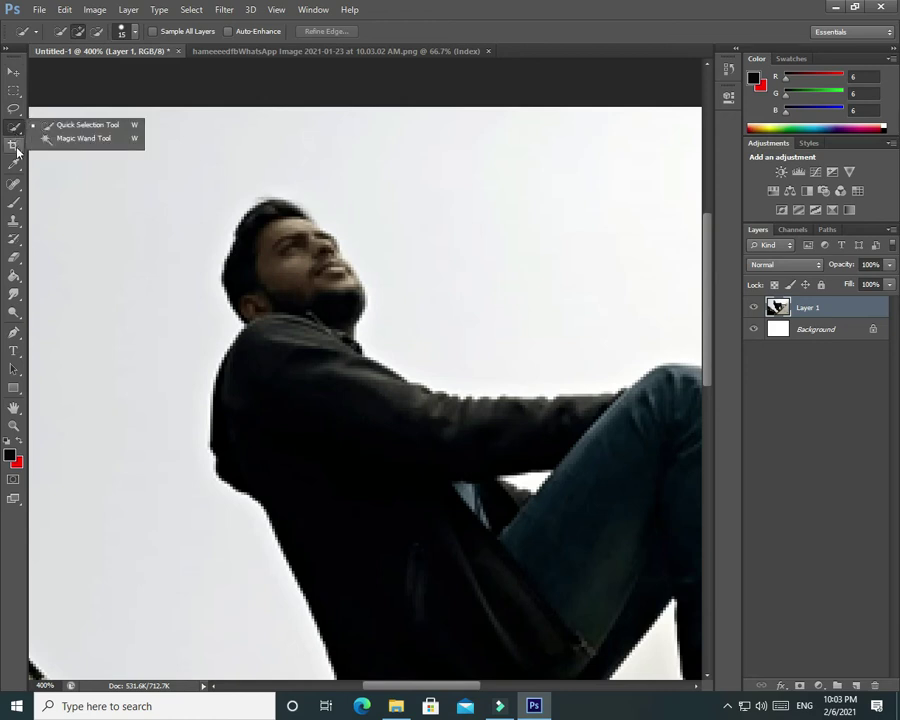
left_click(16, 148)
right_click(17, 152)
left_click(14, 131)
right_click(14, 131)
left_click(56, 130)
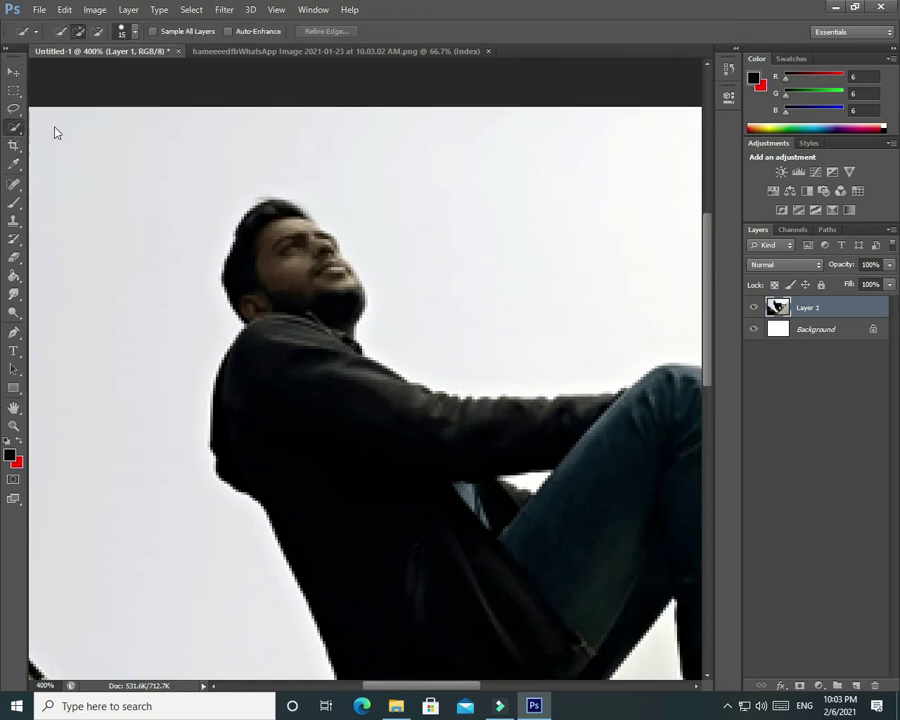
Select the man's face, subtracting his hair with Alt, then switch to the Move tool.
left_click(290, 240)
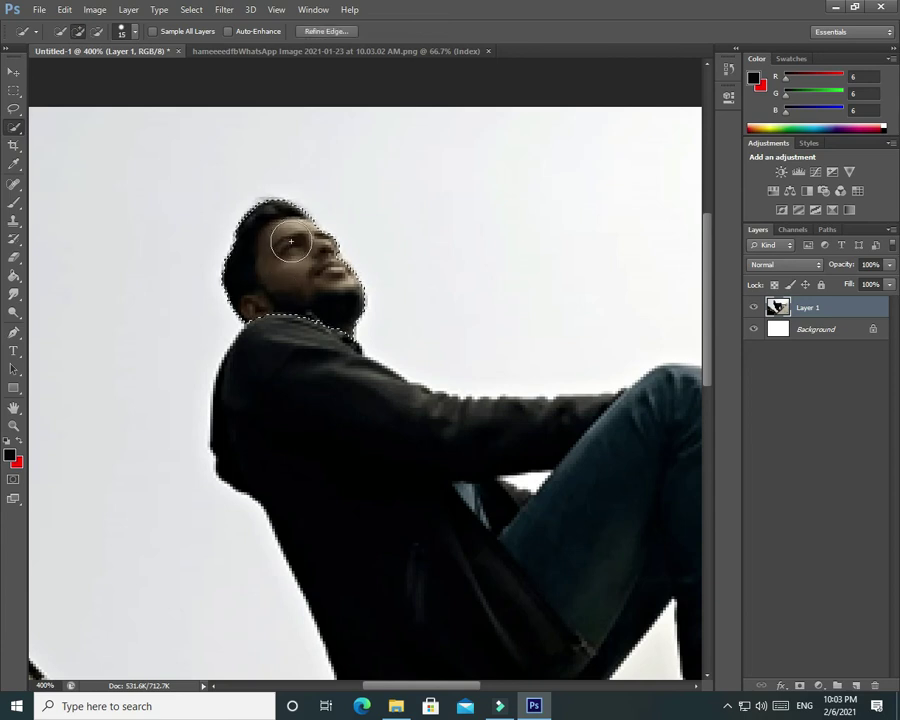
key("alt")
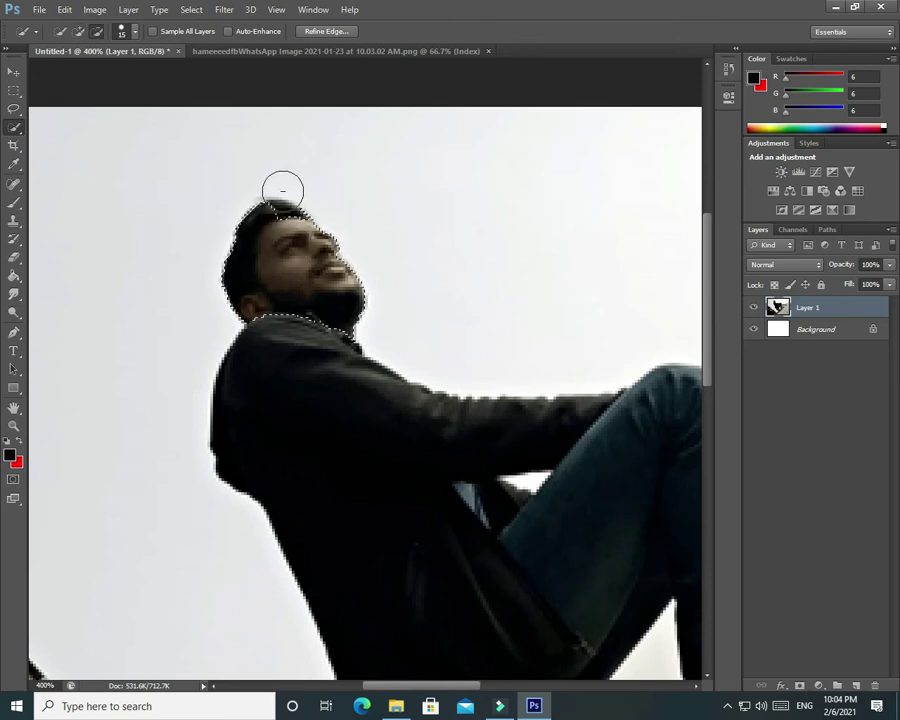
mouse_move(267, 193)
left_mouse_down()
mouse_move(249, 195)
mouse_move(219, 270)
mouse_move(284, 327)
left_mouse_up()
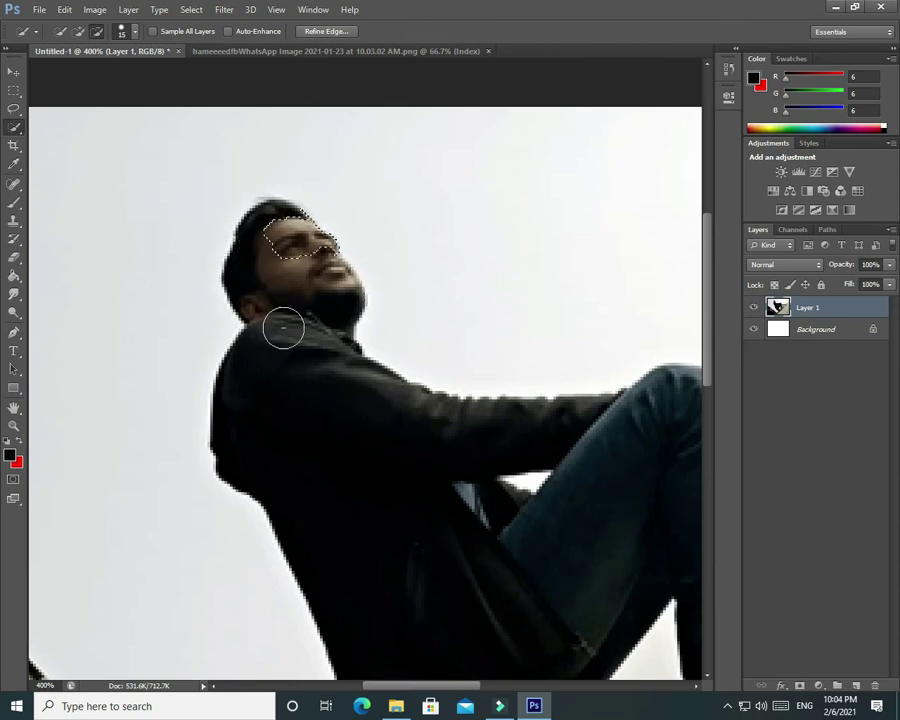
left_click(296, 249)
left_click_drag(295, 249, 300, 255)
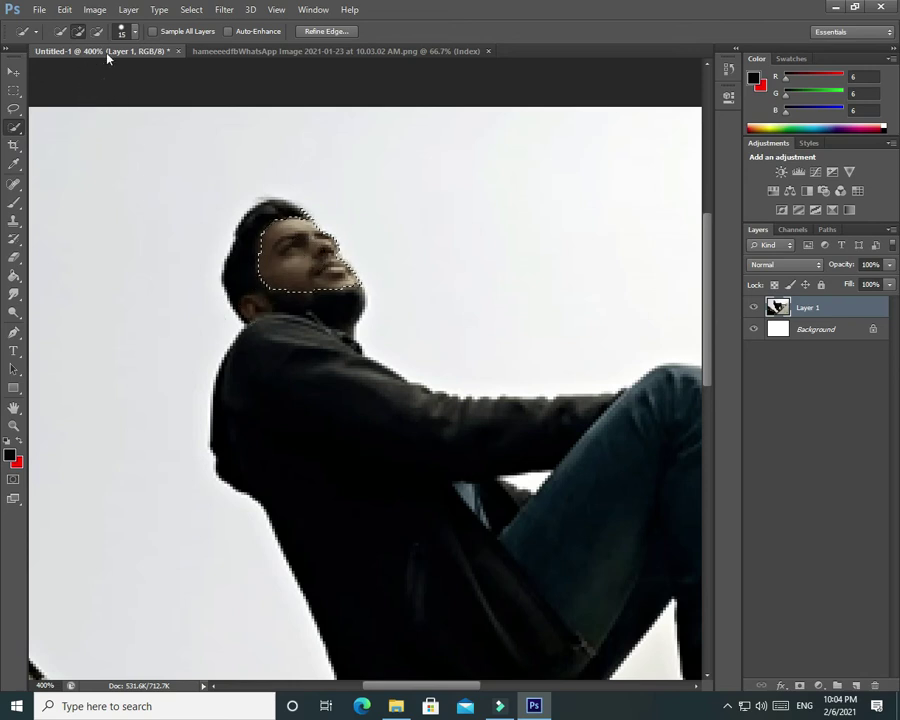
left_click(16, 77)
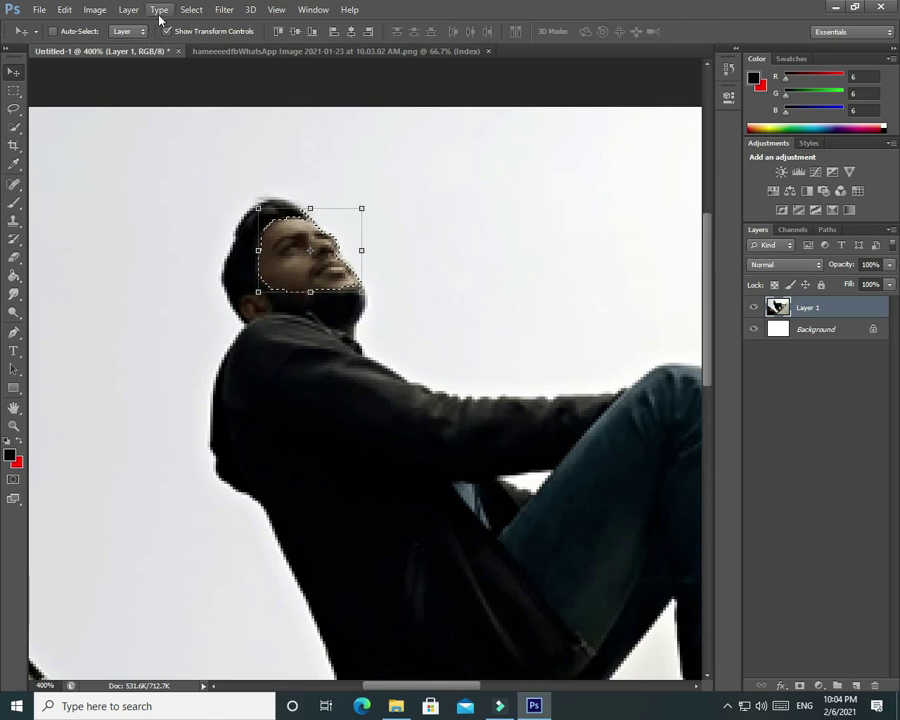
Brighten the selected face by lifting two points on the Curves line.
left_click(95, 10)
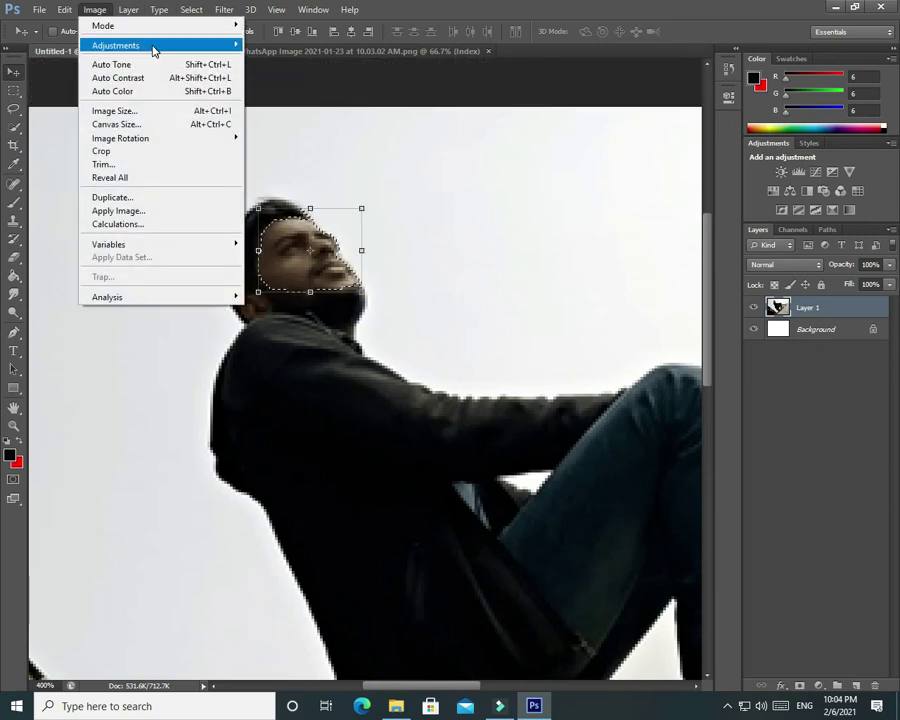
mouse_move(116, 45)
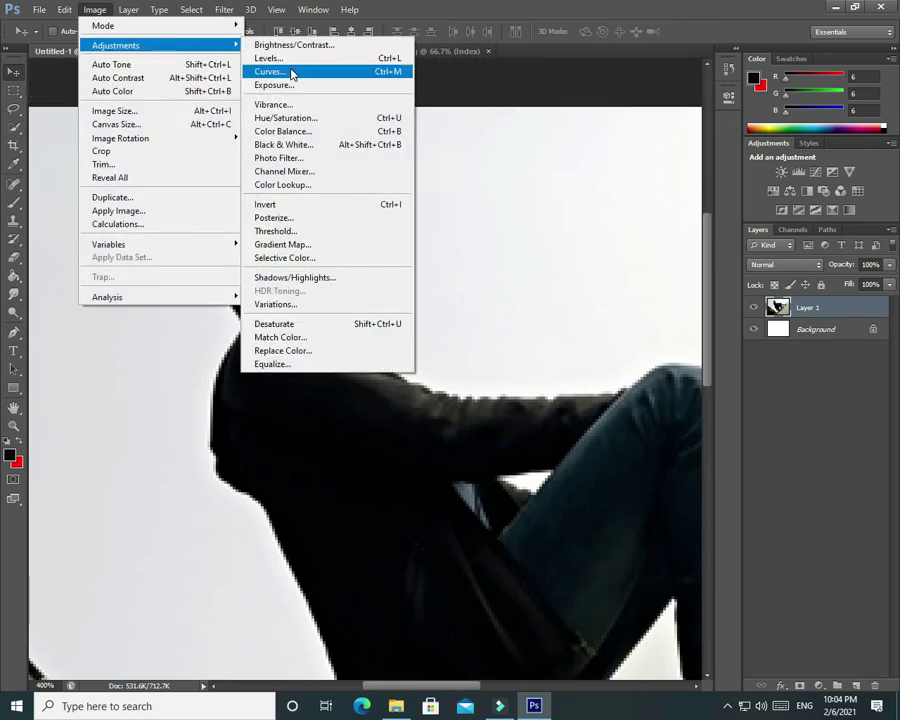
left_click(290, 72)
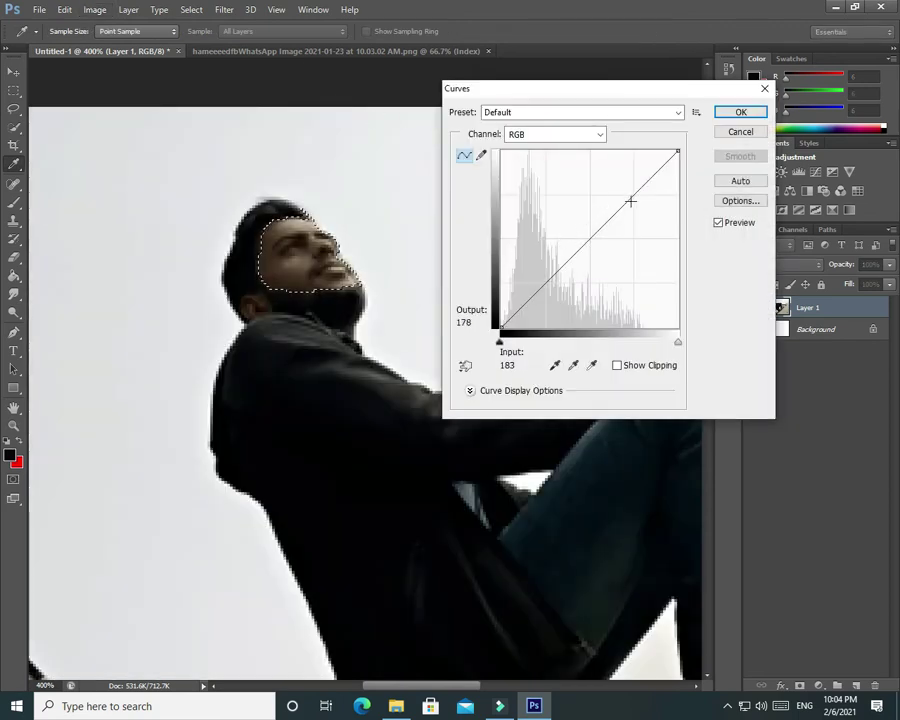
left_click_drag(633, 197, 634, 172)
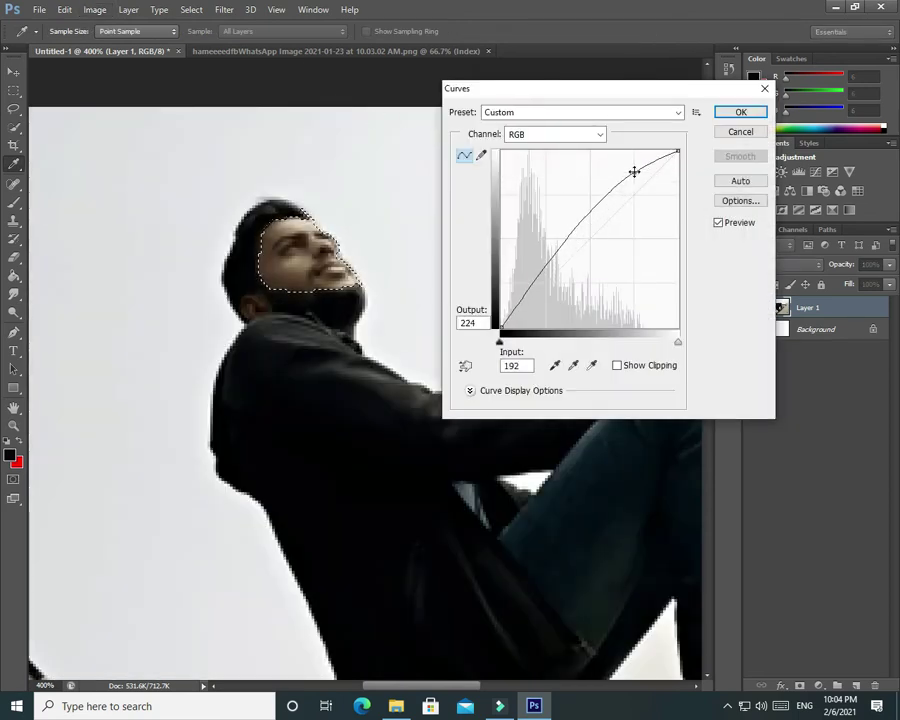
left_click_drag(592, 207, 588, 189)
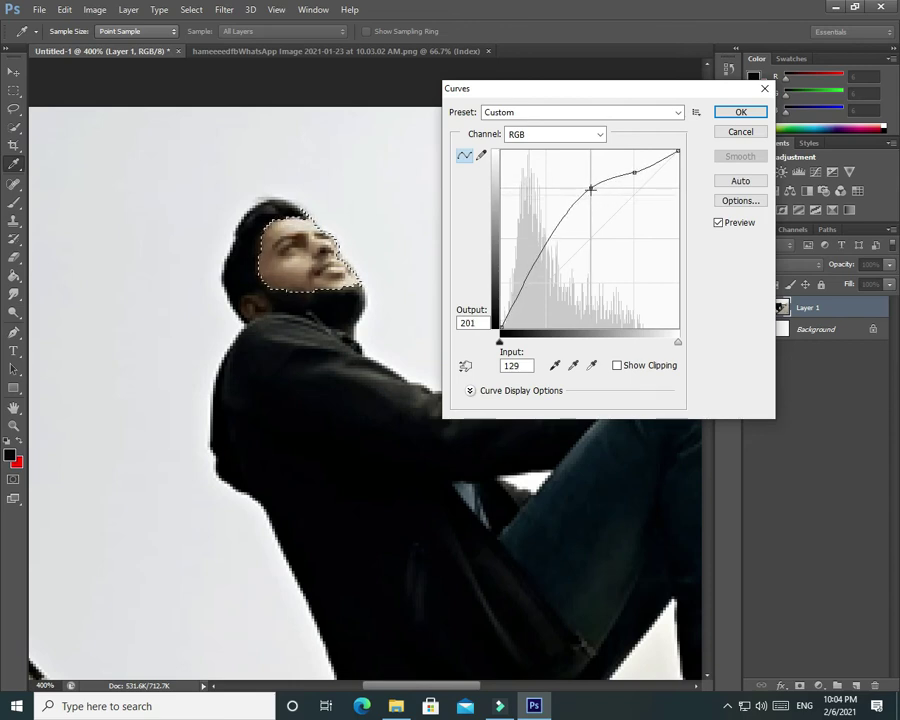
left_click(720, 116)
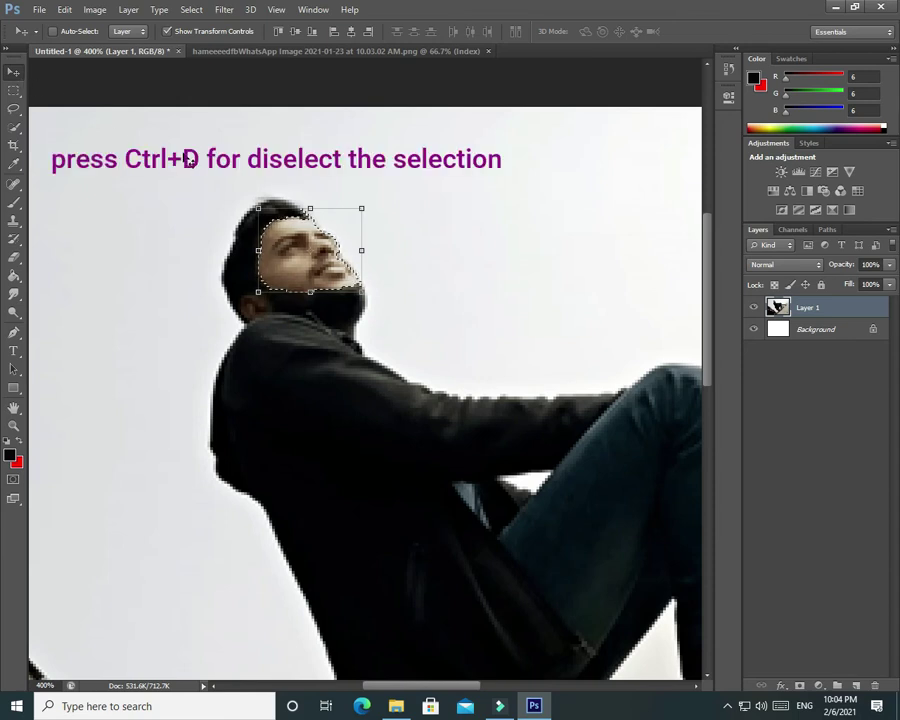
Deselect the face and zoom back out to view the full photo.
key("ctrl+d")
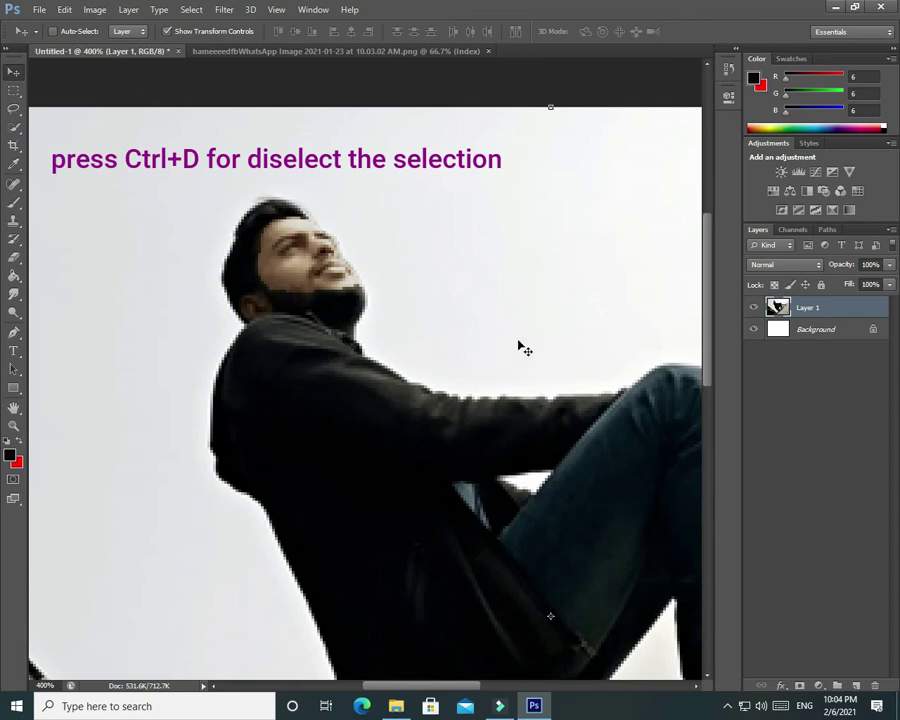
key("ctrl+minus")
key("ctrl+minus")
key("ctrl+minus")
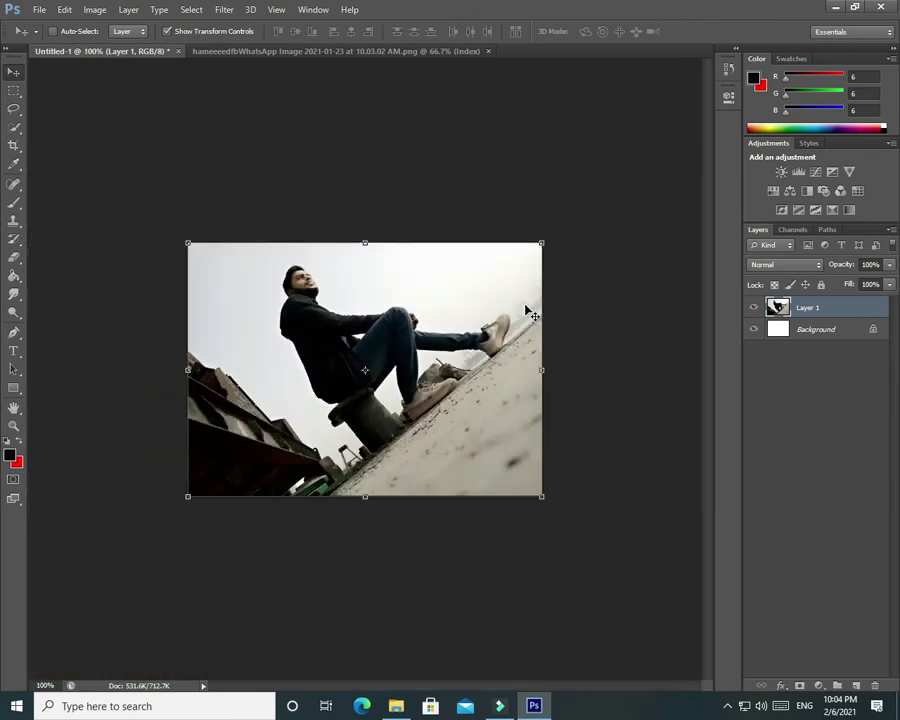
key("ctrl+plus")
key("ctrl+minus")
key("ctrl+plus")
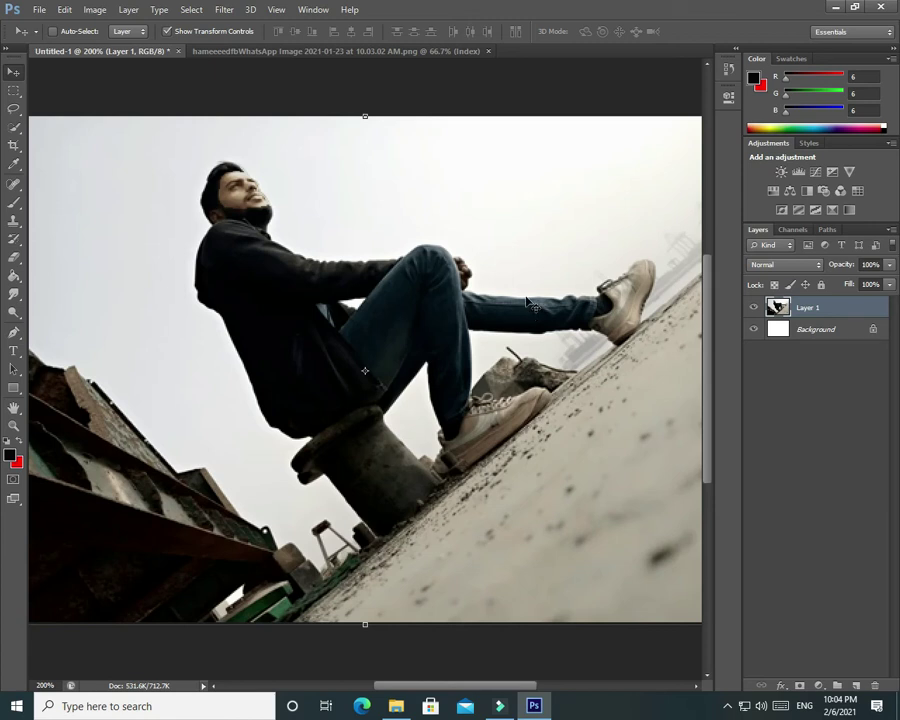
key("ctrl+minus")
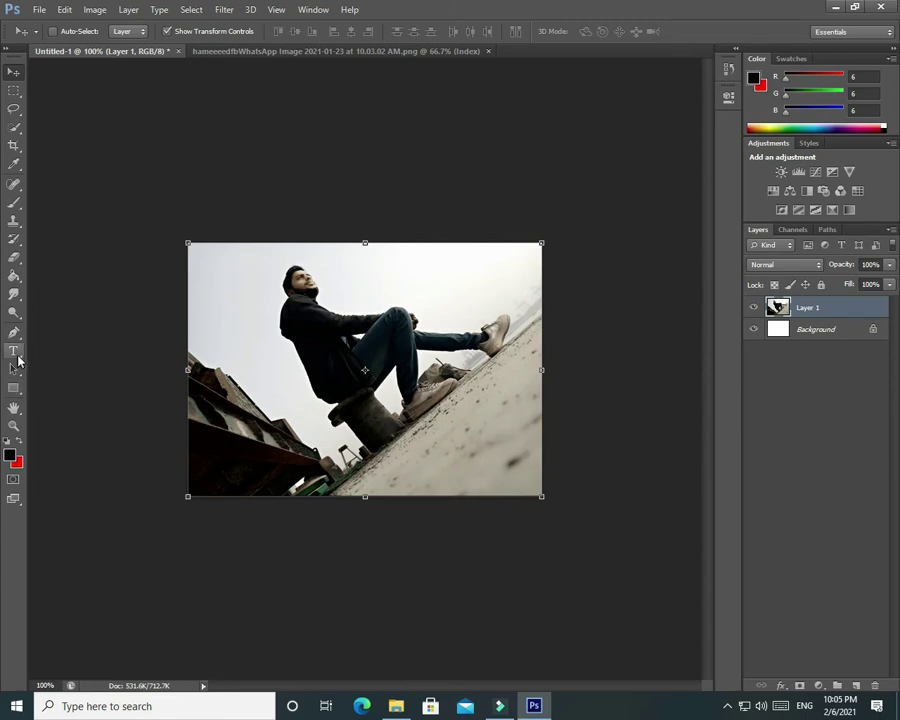
Hide Layer 1 and start a text line on the canvas in Jameel Noori Nastaleeq.
left_click(754, 308)
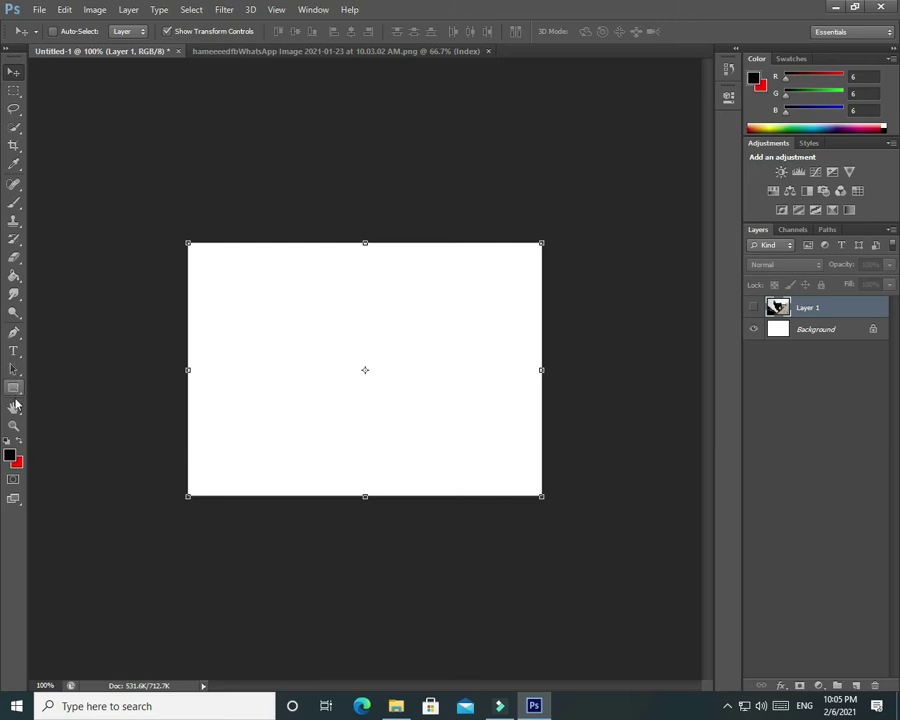
left_click(14, 351)
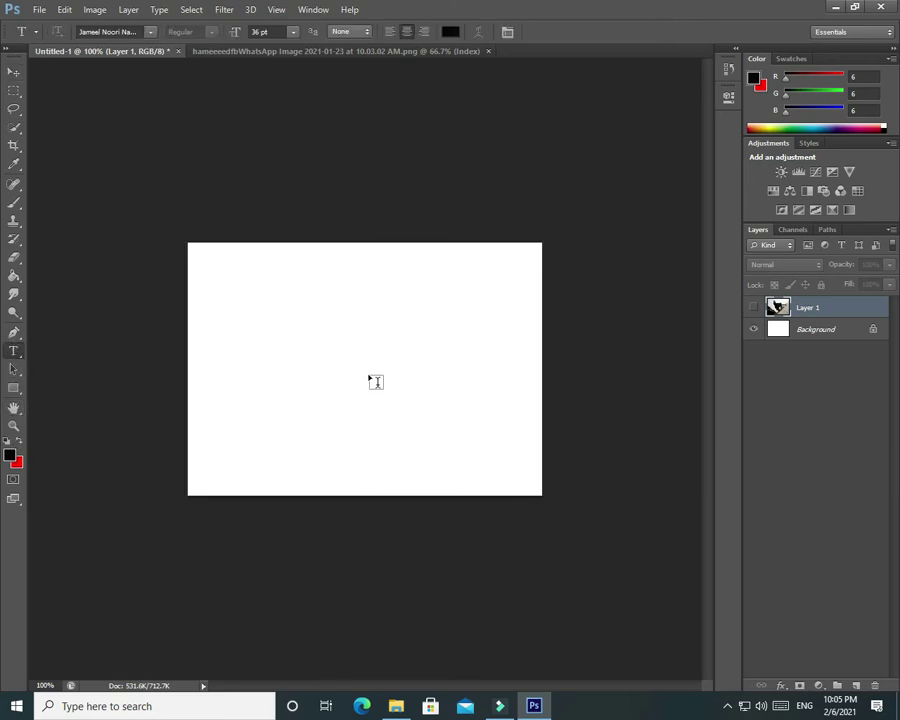
left_click(443, 348)
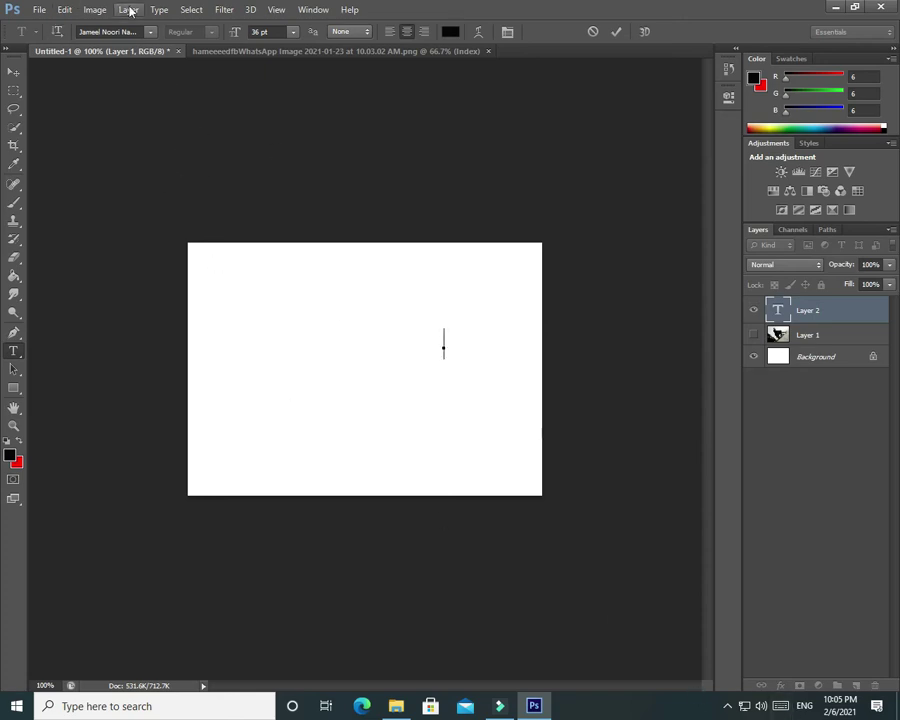
left_click(150, 32)
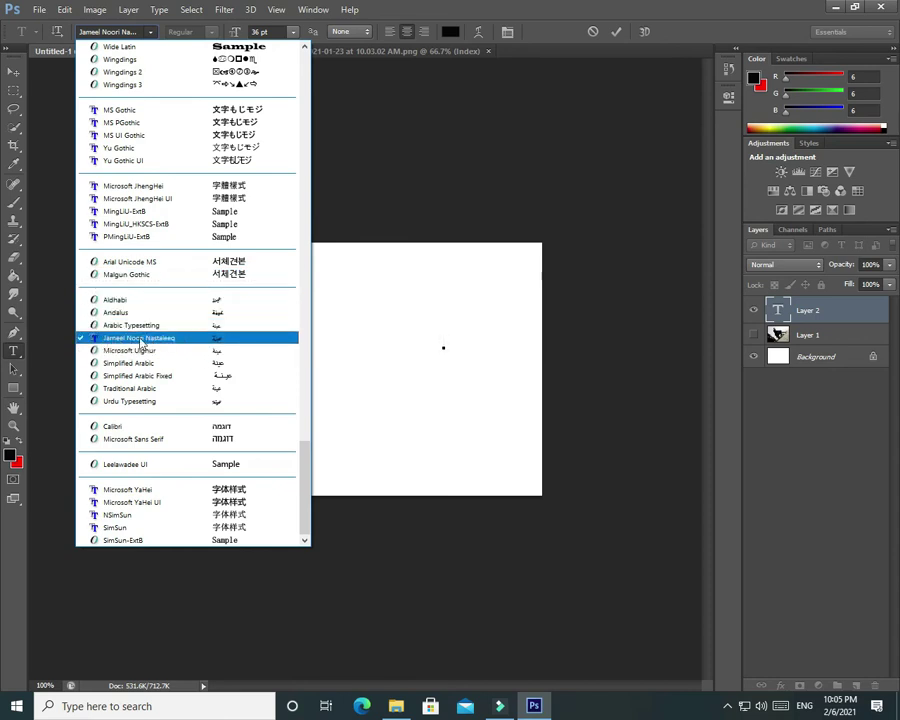
left_click(210, 342)
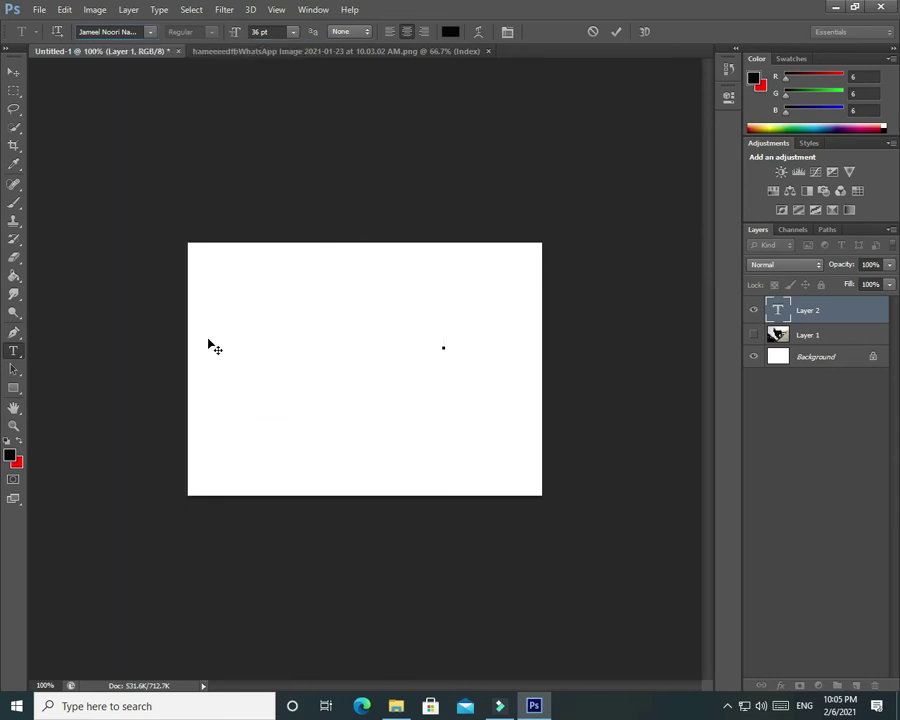
Switch the keyboard to Urdu and type 'ٹیایوں کا اک الگ ہی مزہ ہے'.
left_click(803, 705)
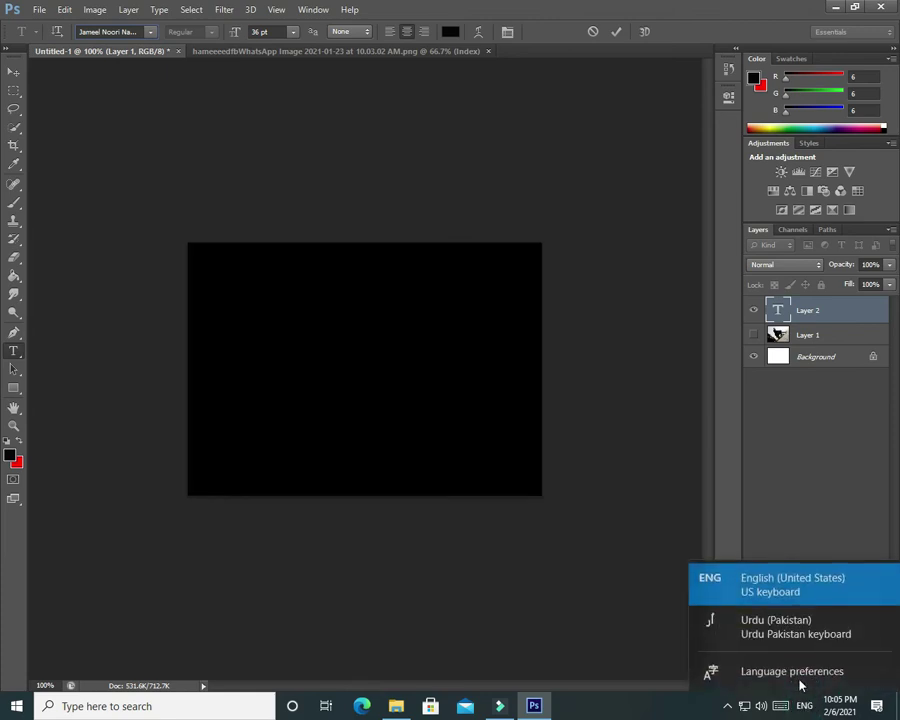
left_click(757, 626)
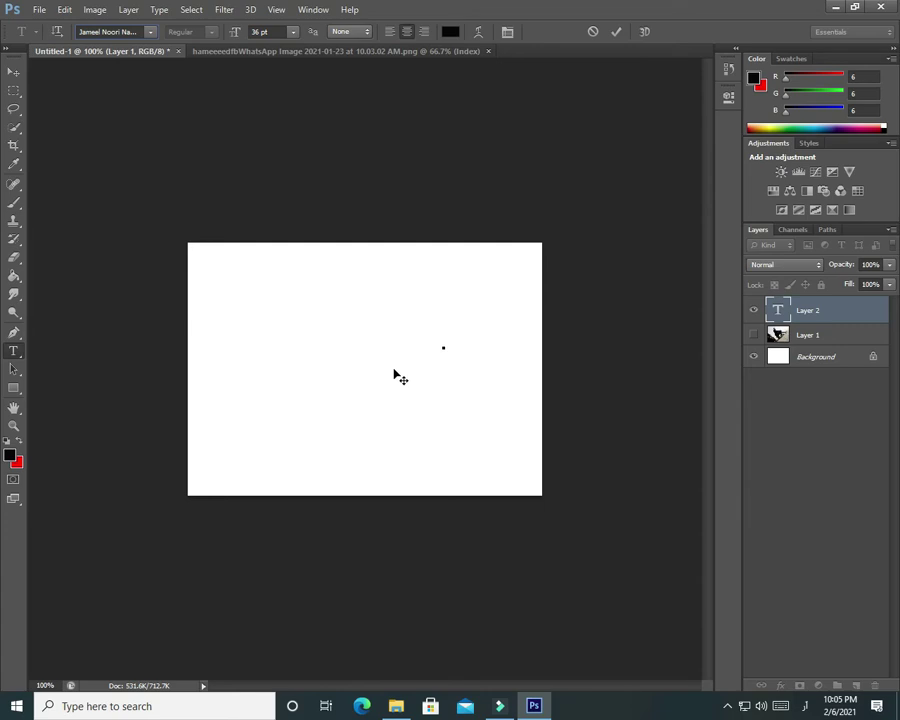
type("ٹ")
type("ی")
type("ا")
type("ی")
type("وں")
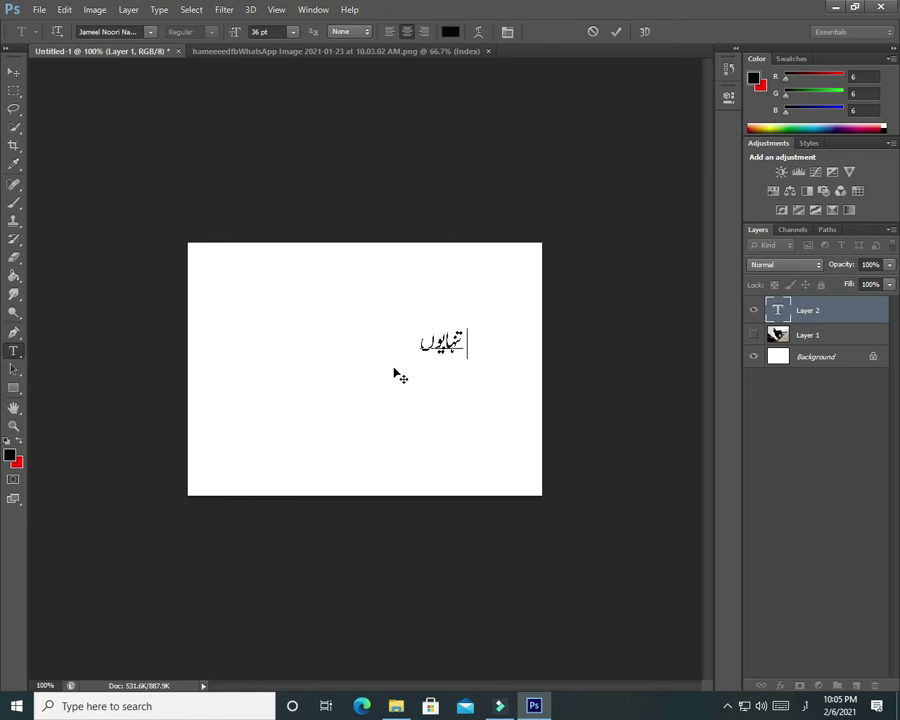
type(" کا")
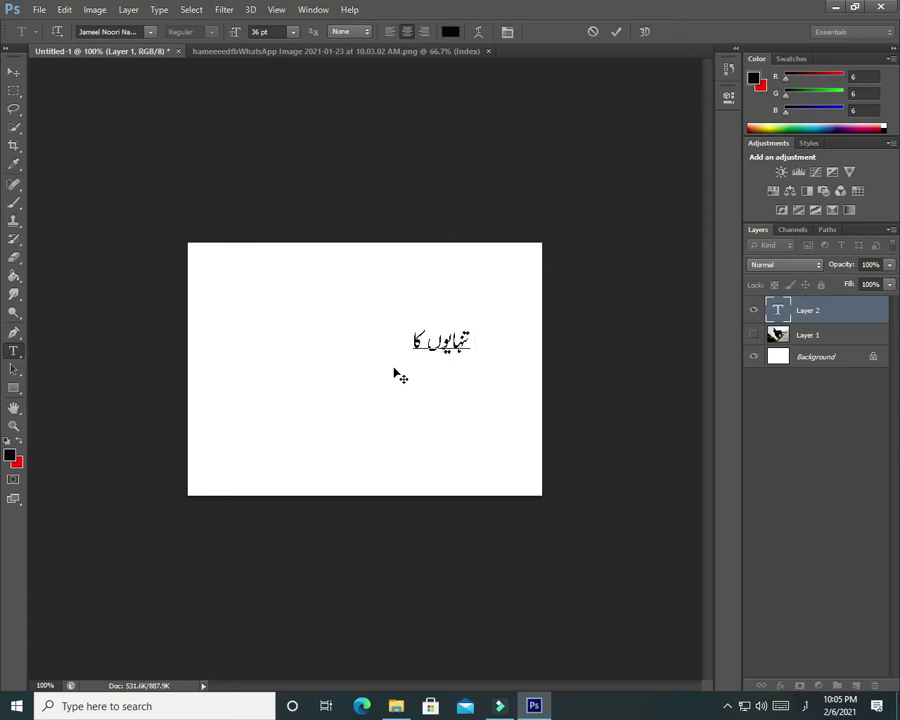
type(" اک")
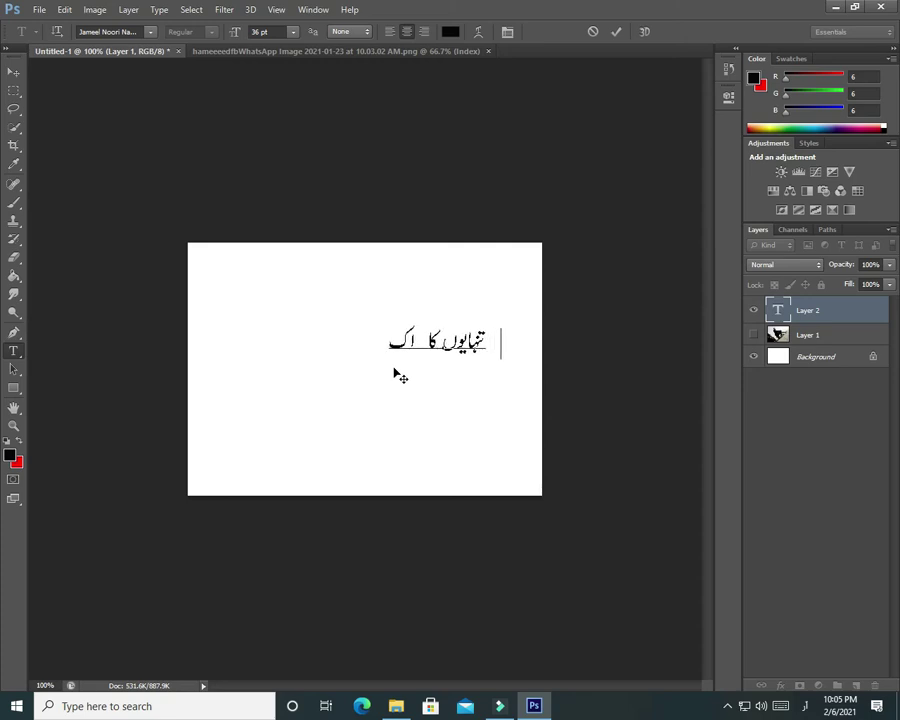
type(" الگ")
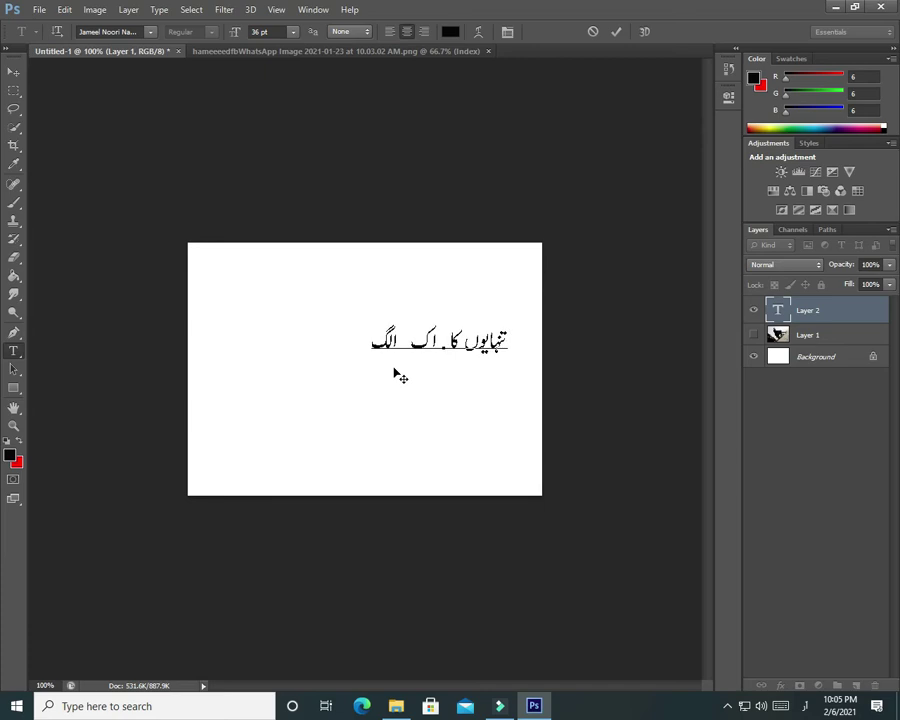
type(" ہ")
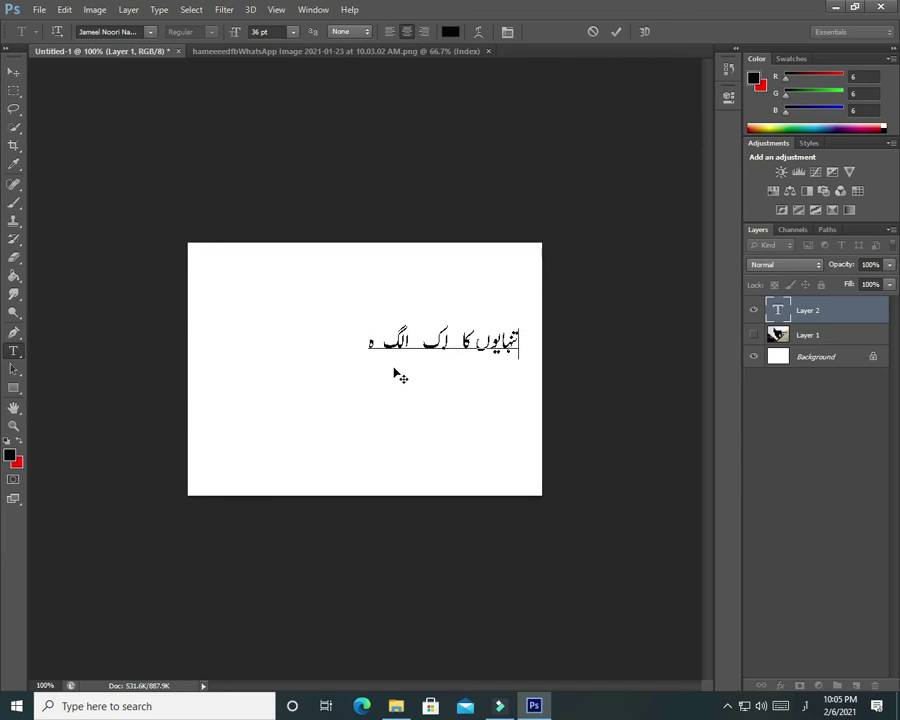
type("ی")
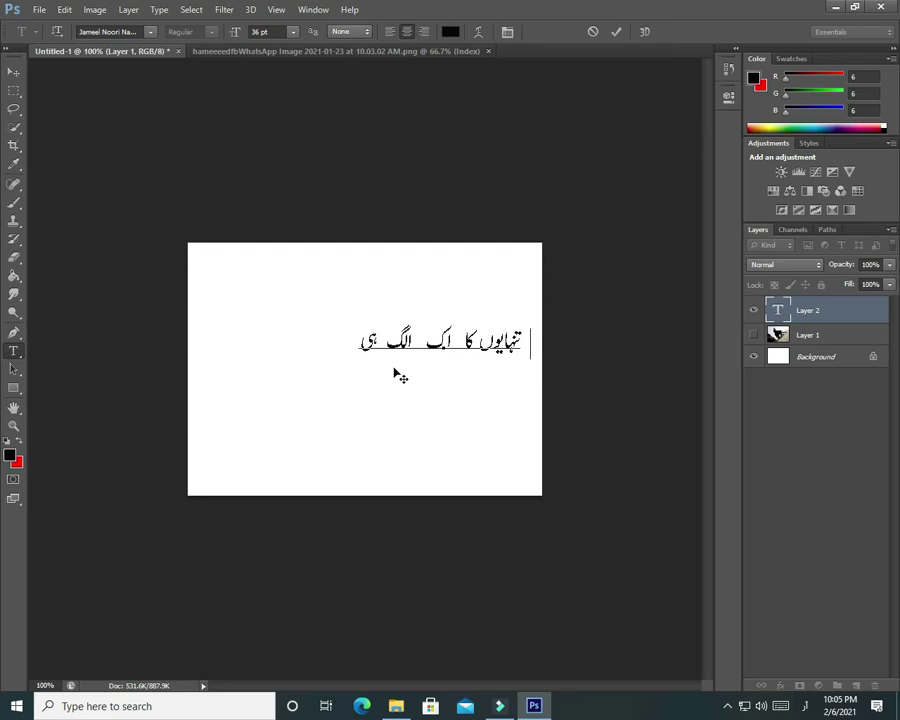
type(" مزہ")
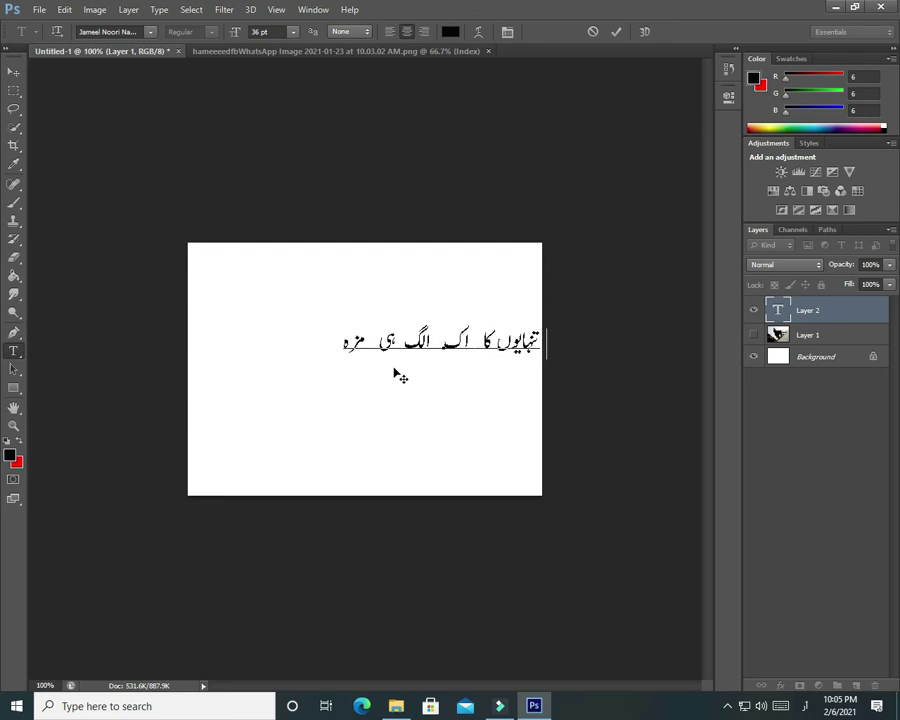
type(" ہے")
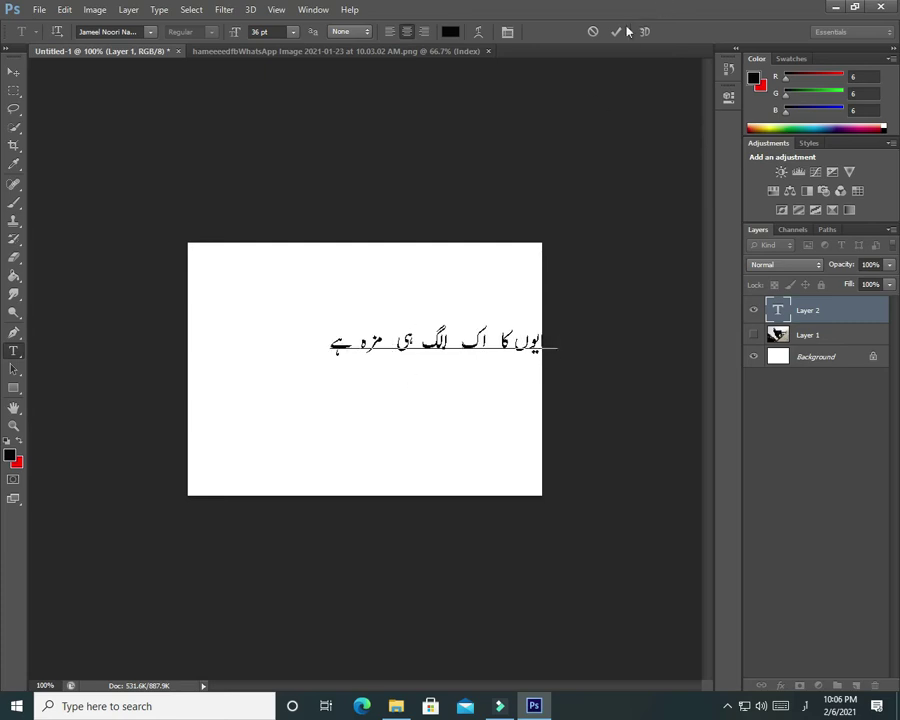
Commit the Urdu sentence and move it to the top right of the canvas.
left_click(619, 33)
left_click(392, 344)
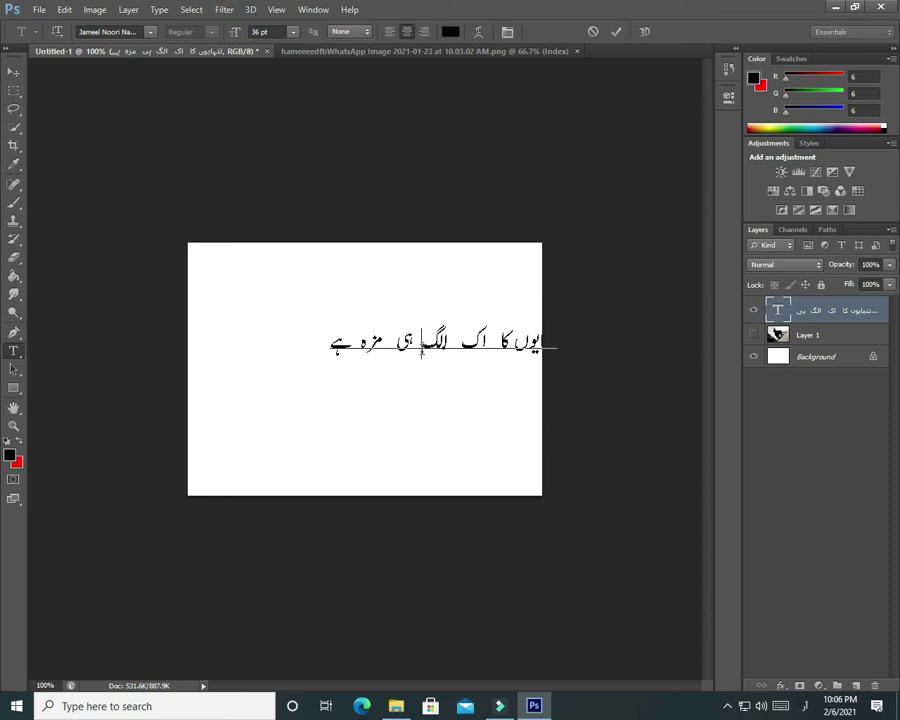
left_click(400, 343)
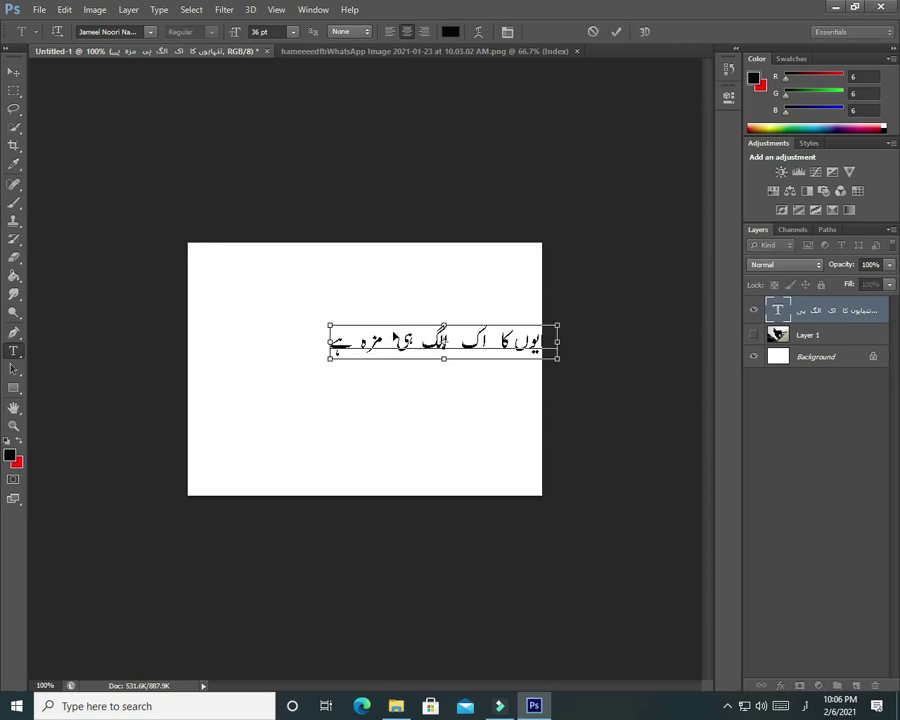
left_click_drag(395, 341, 377, 259)
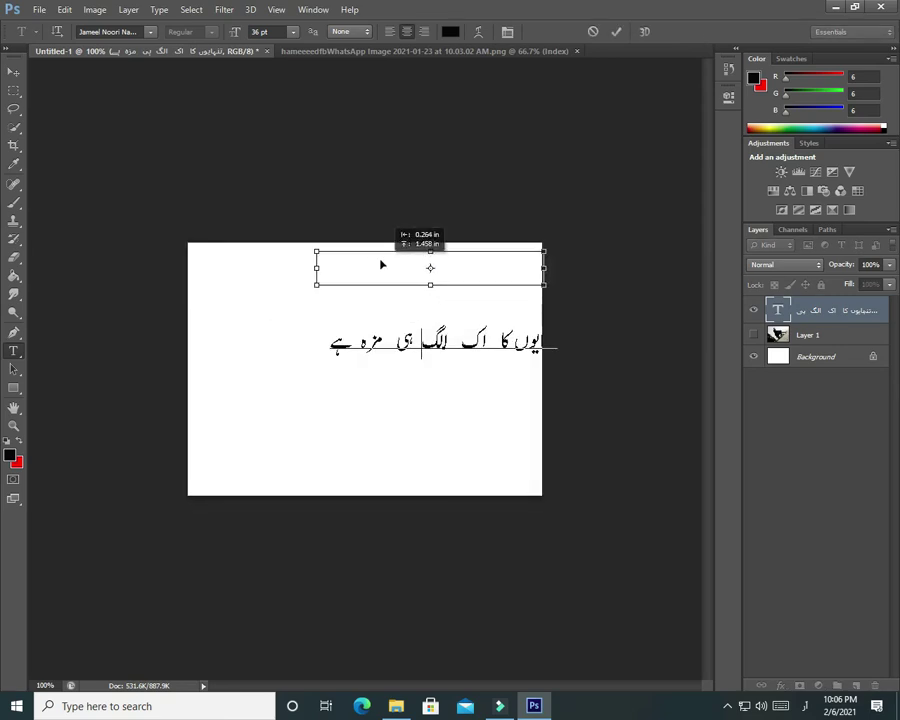
left_click_drag(377, 259, 423, 266)
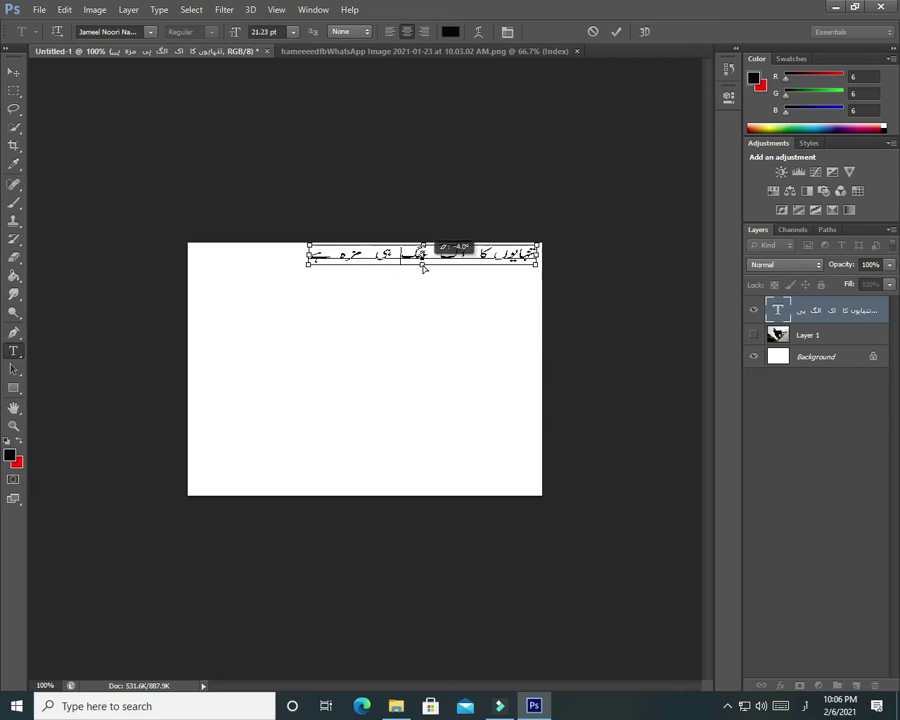
Scale the sentence to about 23 pt along the top edge, checking it over the hidden photo.
left_click_drag(423, 266, 423, 268)
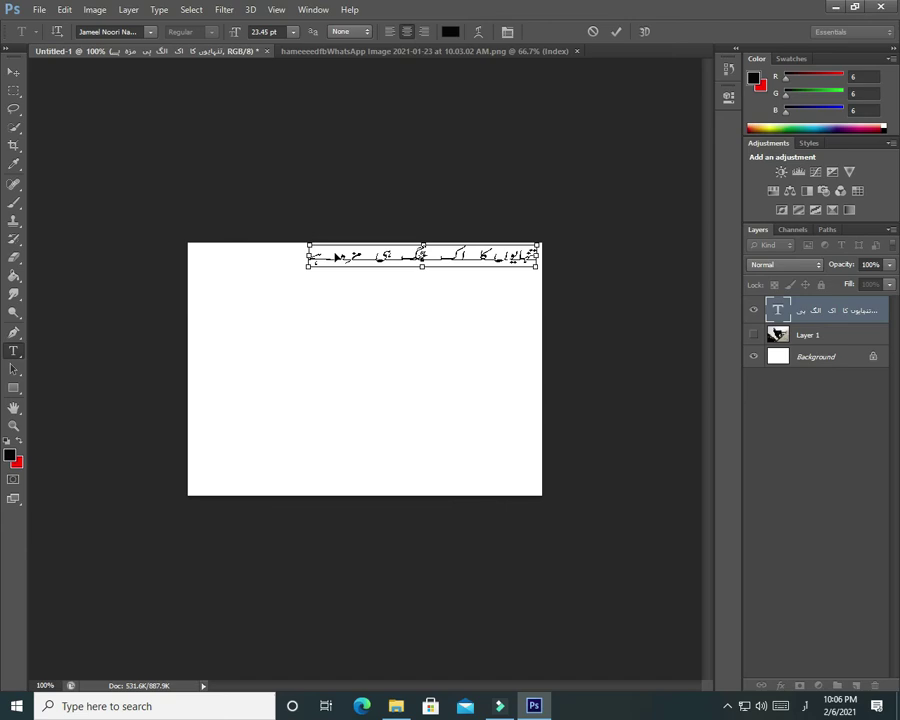
left_click_drag(310, 256, 336, 256)
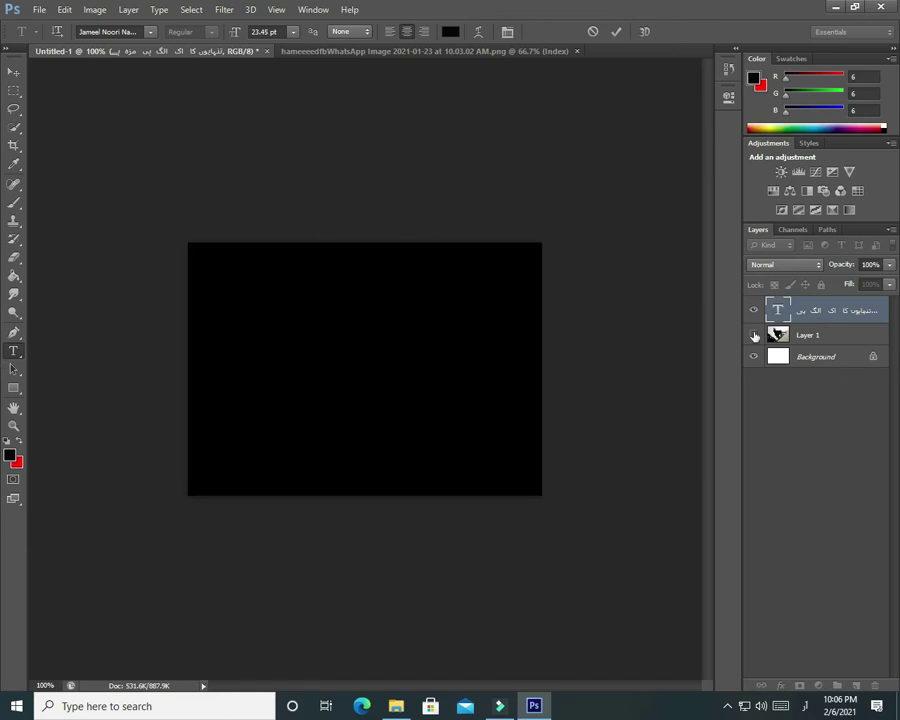
left_click(754, 335)
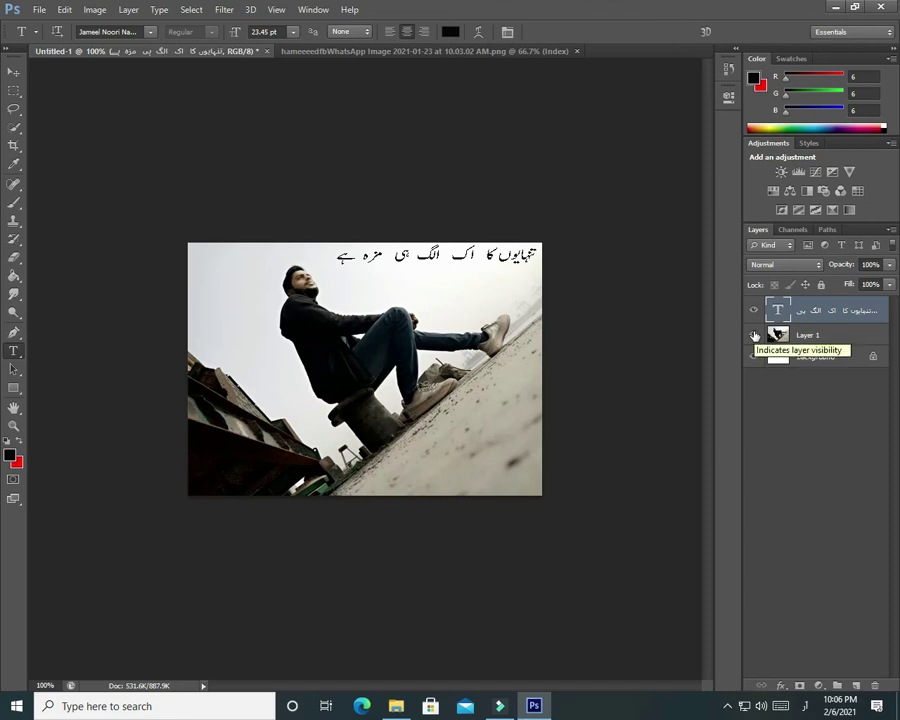
left_click(754, 335)
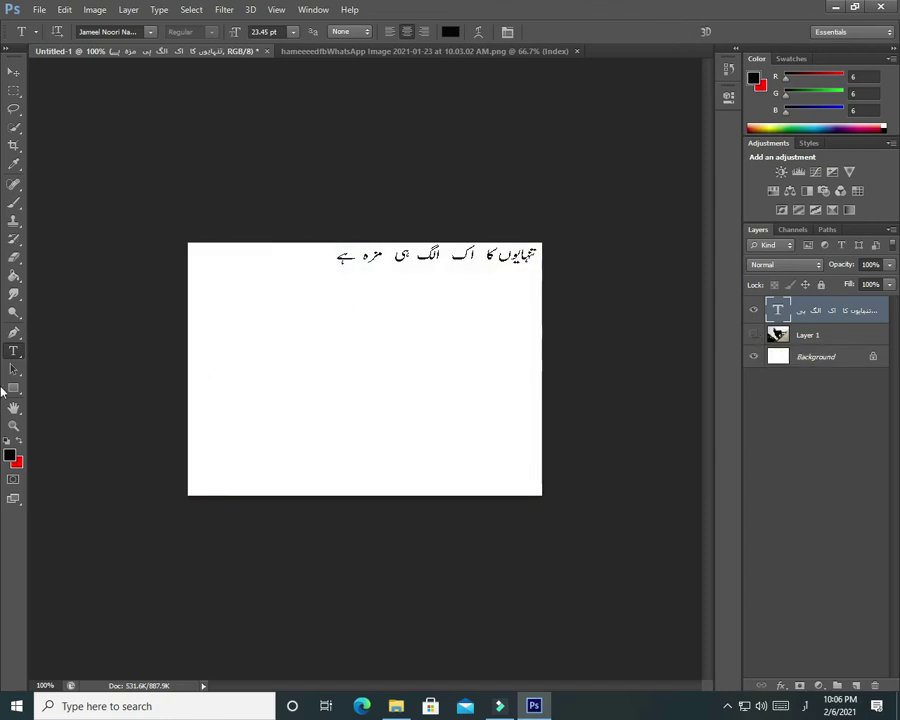
Type the second Urdu line 'میں ڈر نہیں ہوتا کسی کے چھوڑ جانے کا' mid-canvas.
left_click(497, 345)
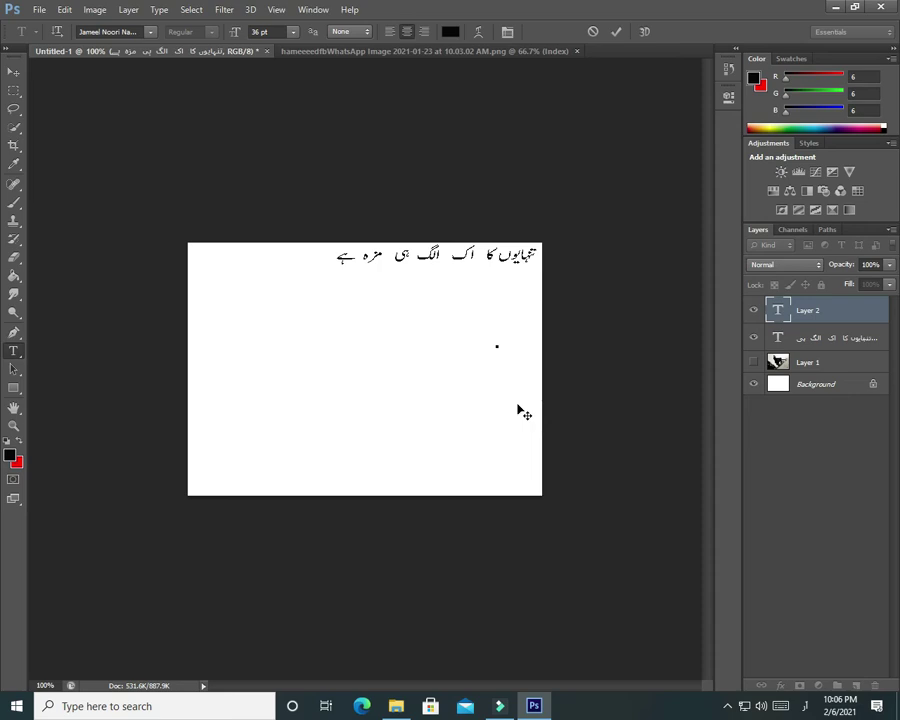
type("سے")
key("BackSpace")
key("BackSpace")
type("س")
type(" لن")
key("BackSpace")
key("BackSpace")
type("میں")
type(" ڈر")
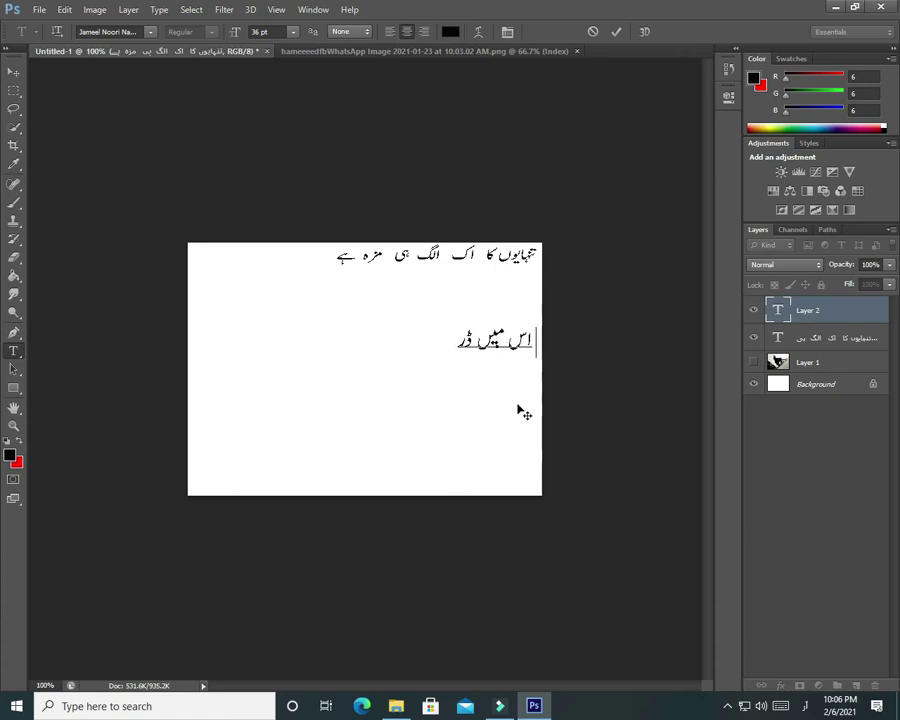
type(" نہیں")
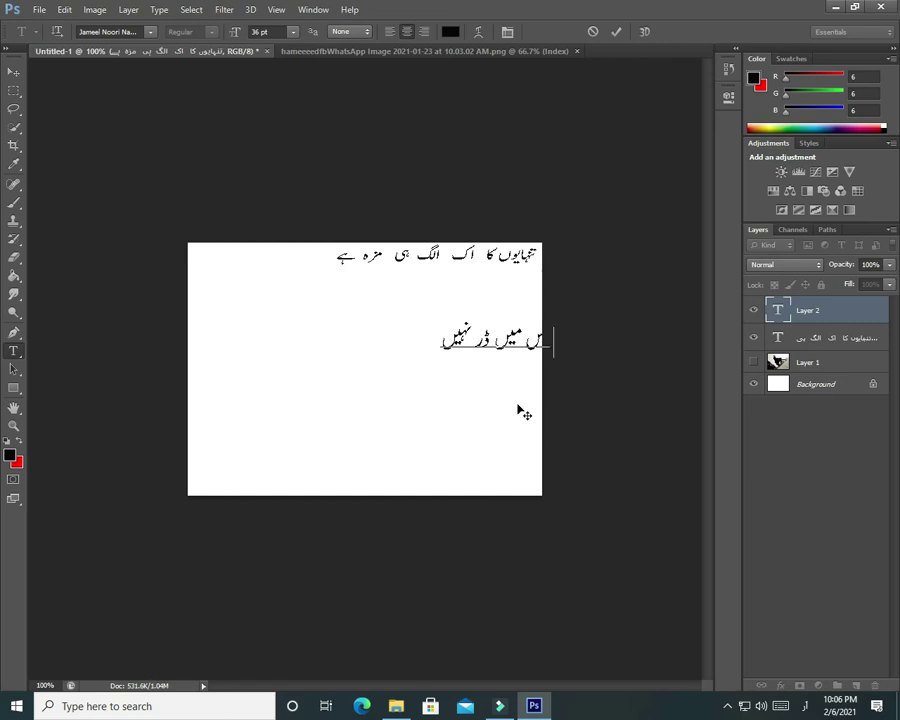
type(" ہوتا")
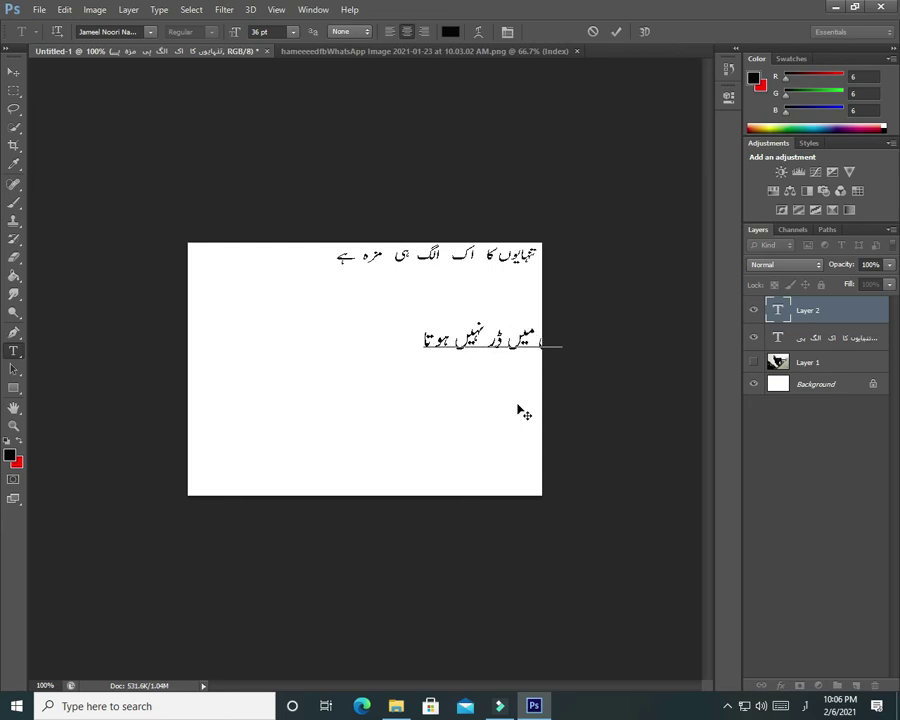
type(" کسی ")
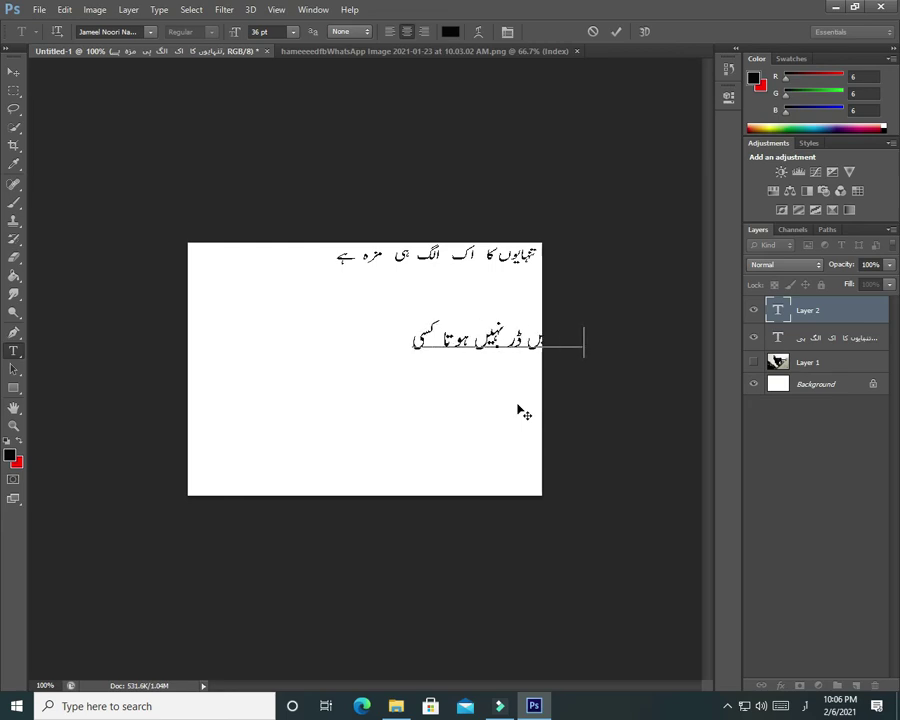
type("کے")
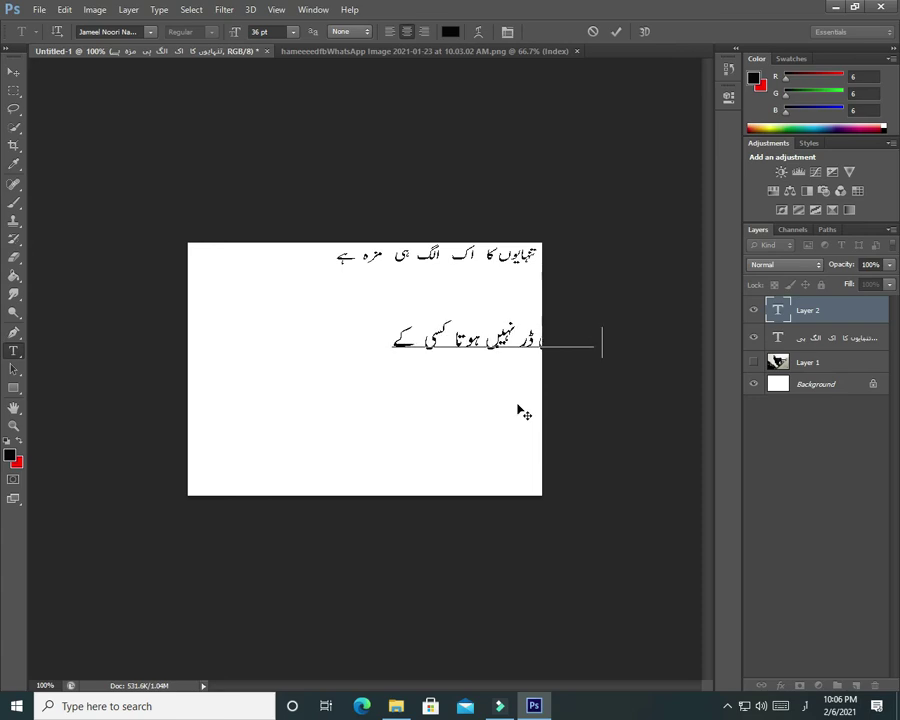
type(" چھو")
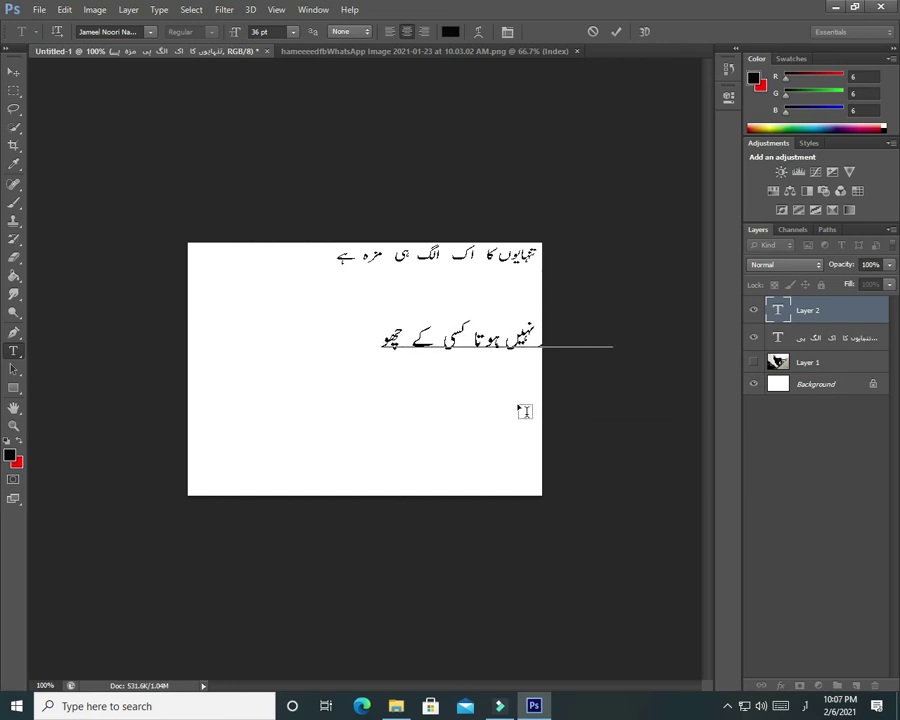
type("ڑ")
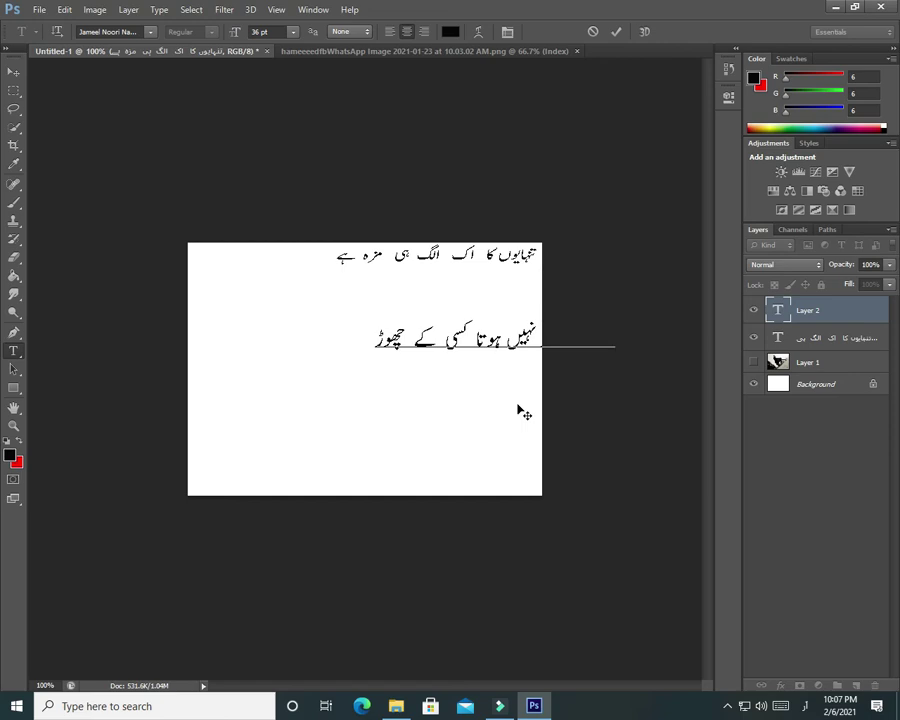
type(" جا")
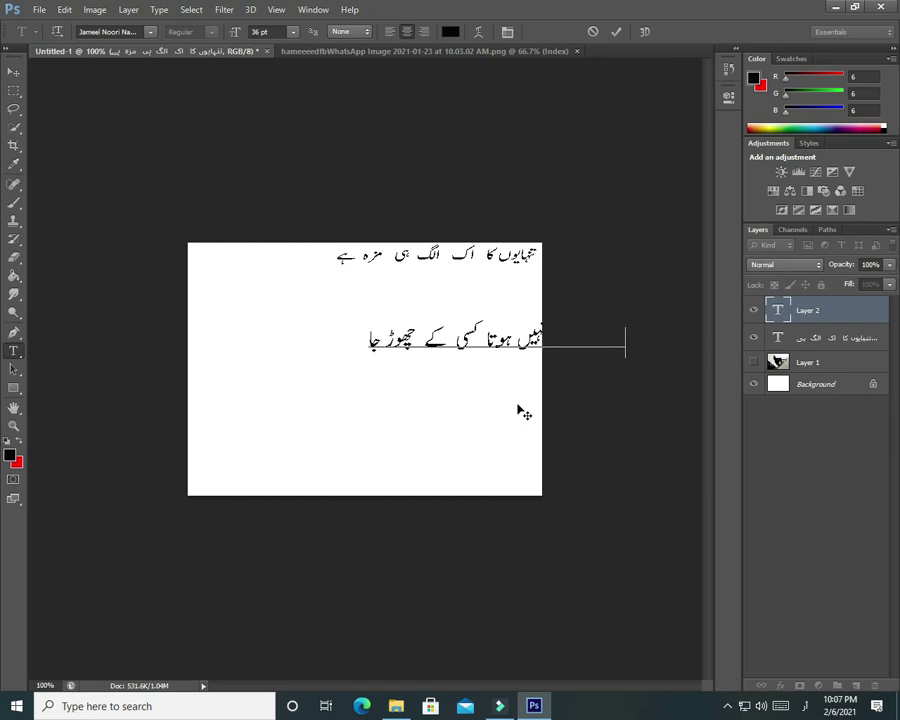
type("نے")
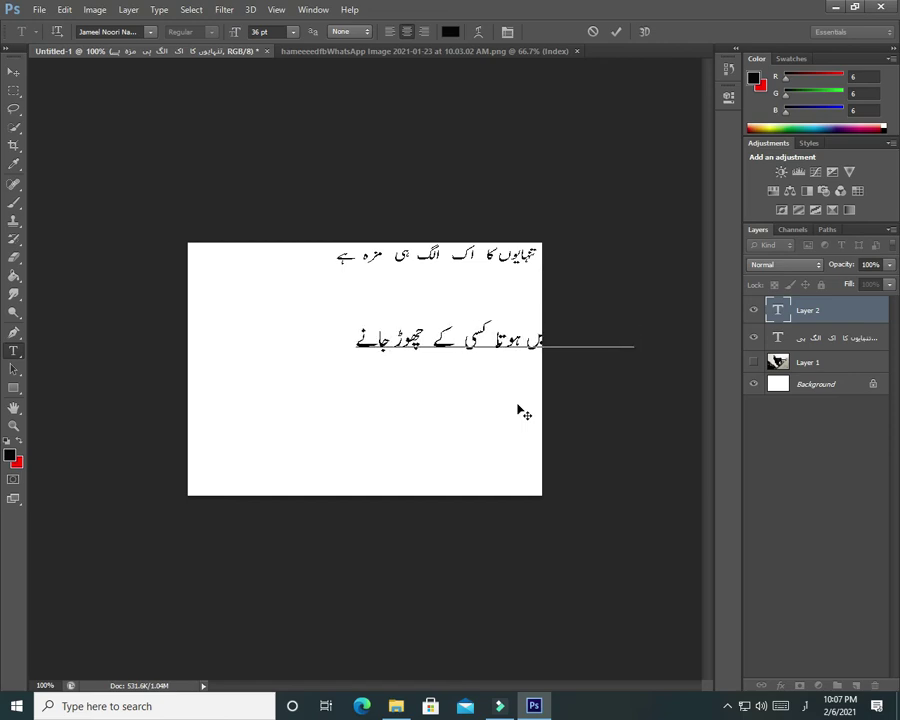
type(" کا")
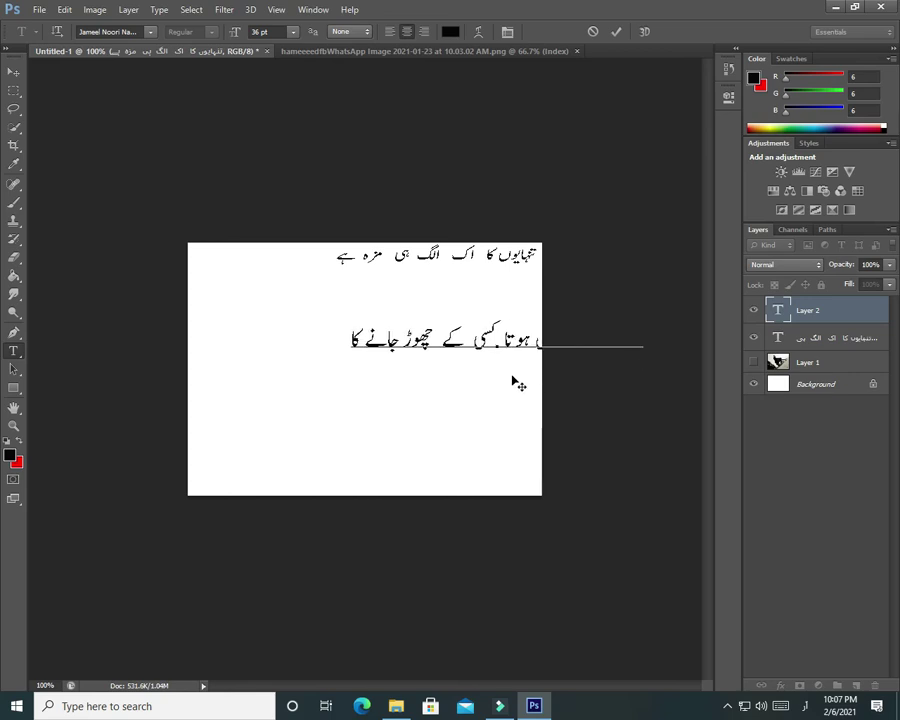
Move the second line directly under the first, scale it to about 21 pt, and commit.
key("ctrl")
left_click_drag(497, 339, 393, 284)
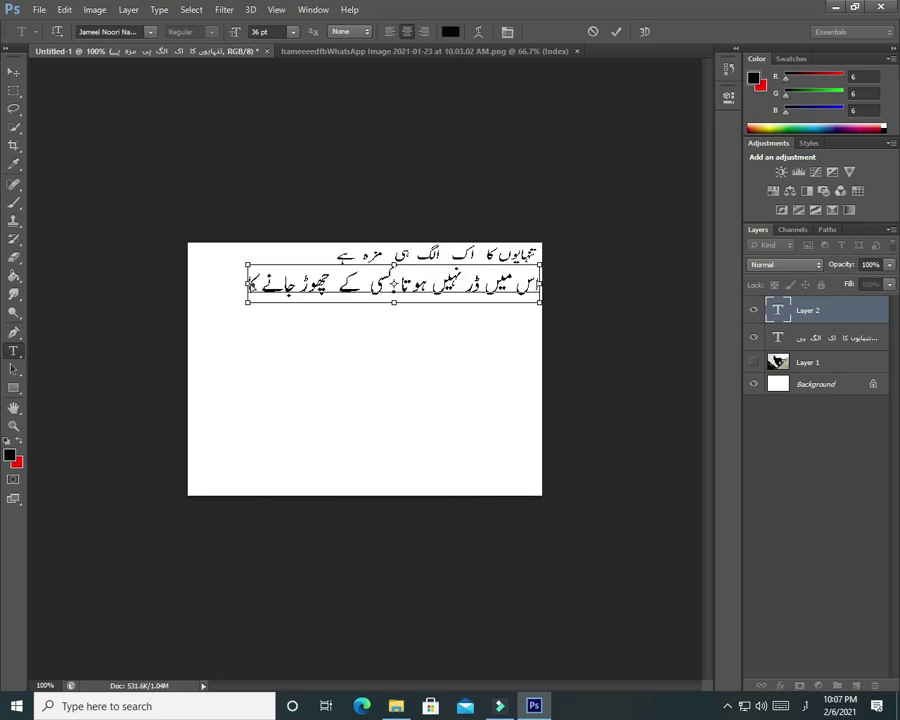
left_click_drag(248, 285, 338, 285)
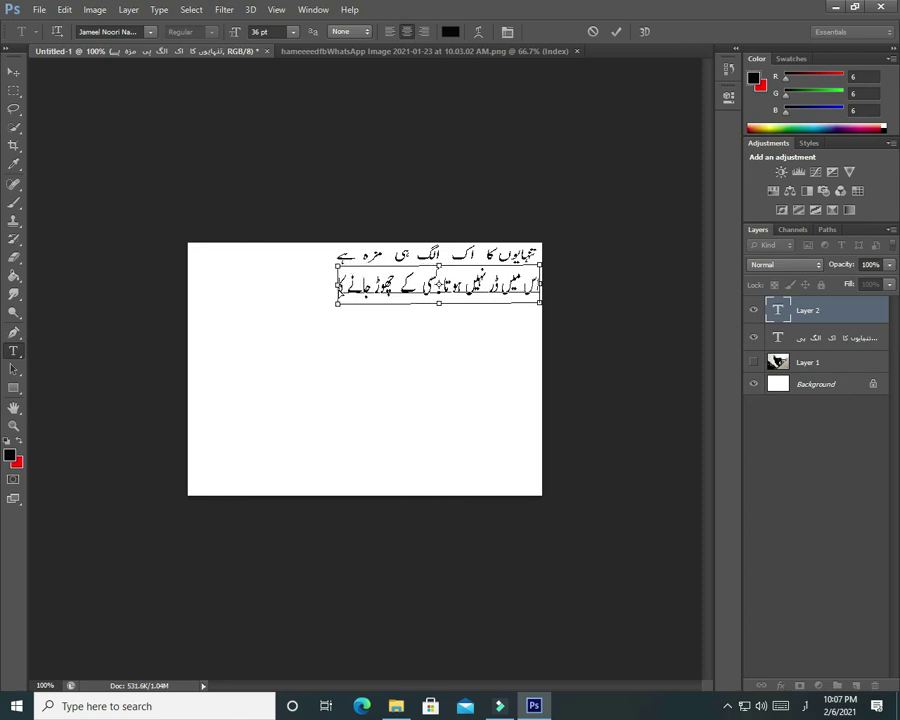
left_click_drag(440, 304, 440, 287)
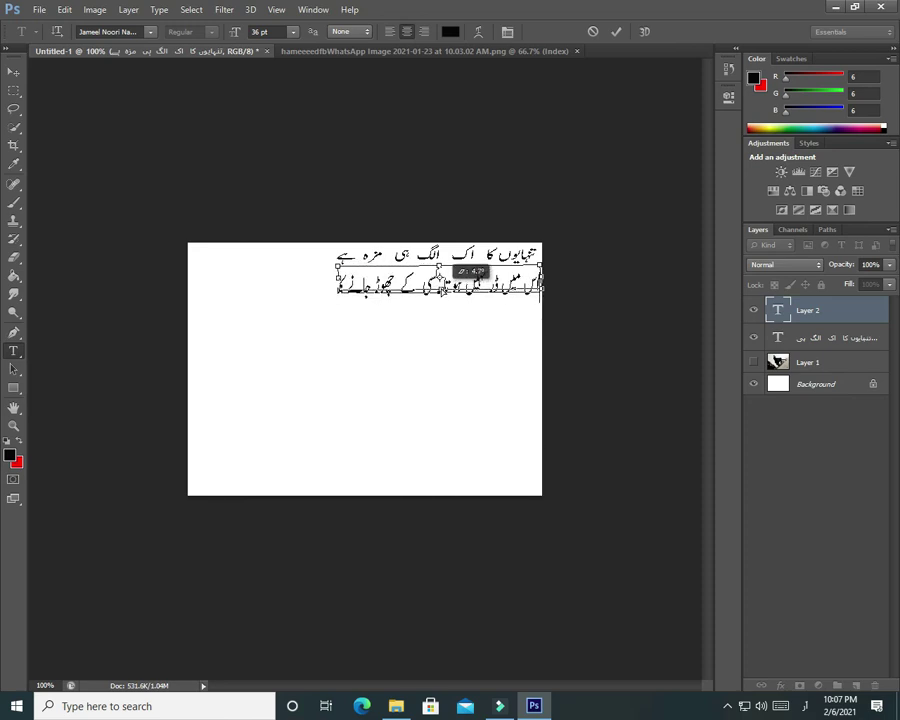
left_click_drag(440, 288, 441, 288)
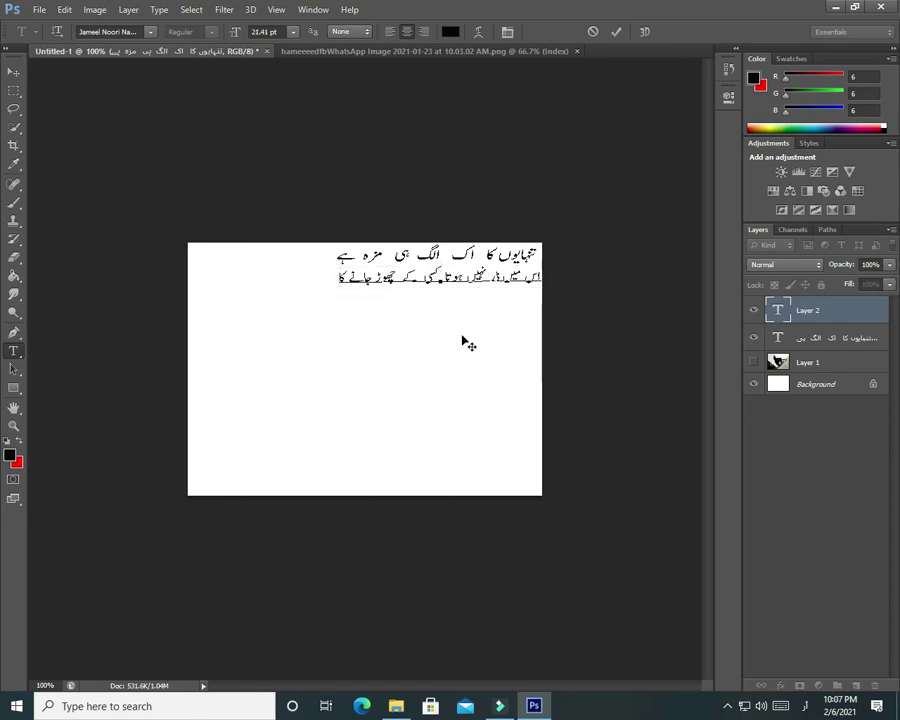
left_click(618, 32)
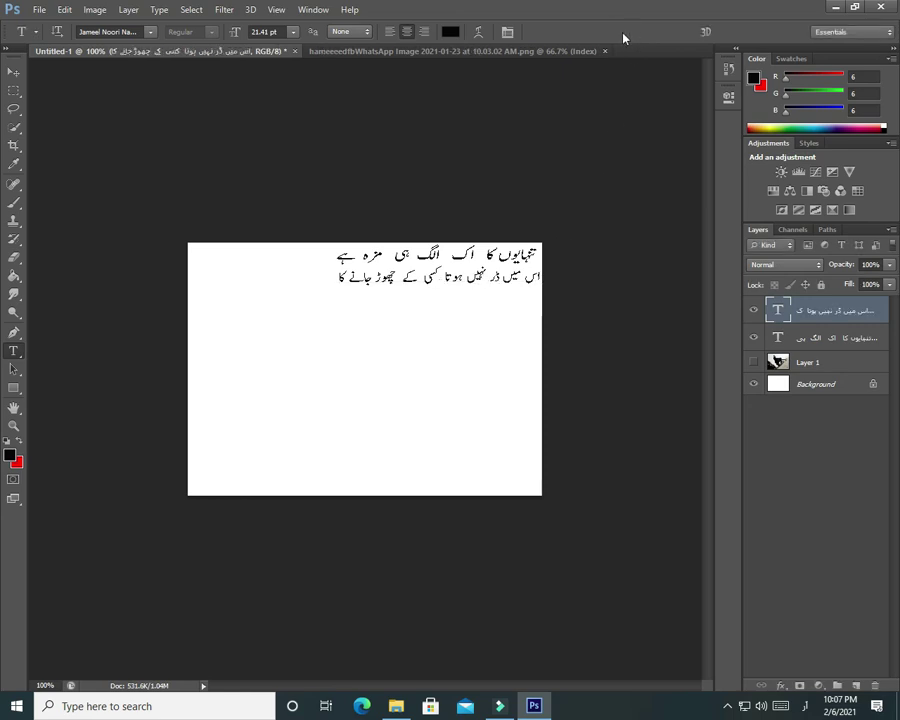
left_click(808, 340)
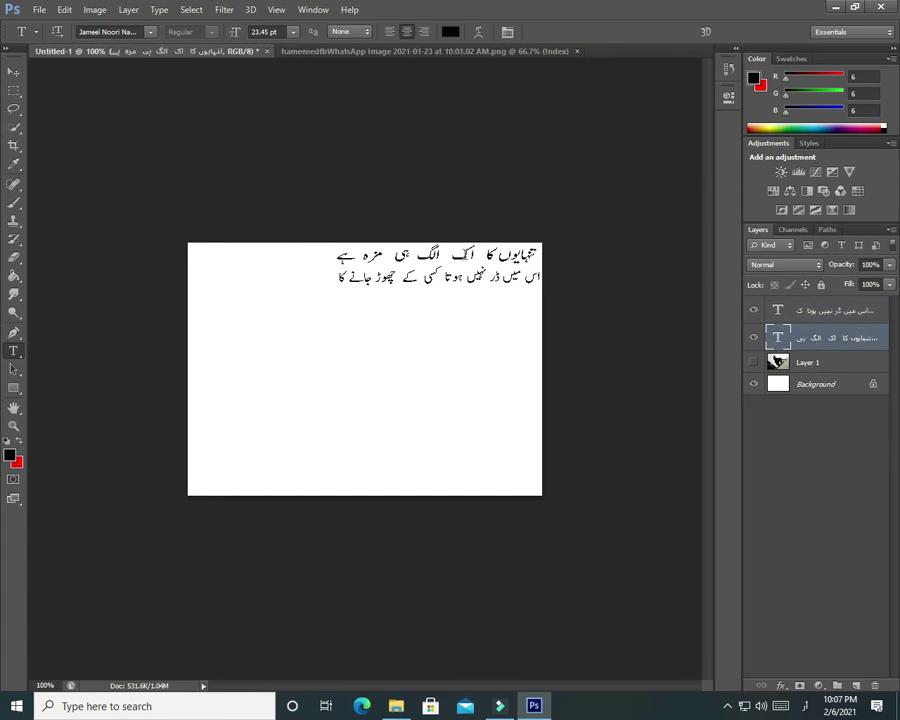
Shrink the first Urdu line slightly and make Layer 1's seated-man photo visible again.
left_click(410, 253)
key("ctrl")
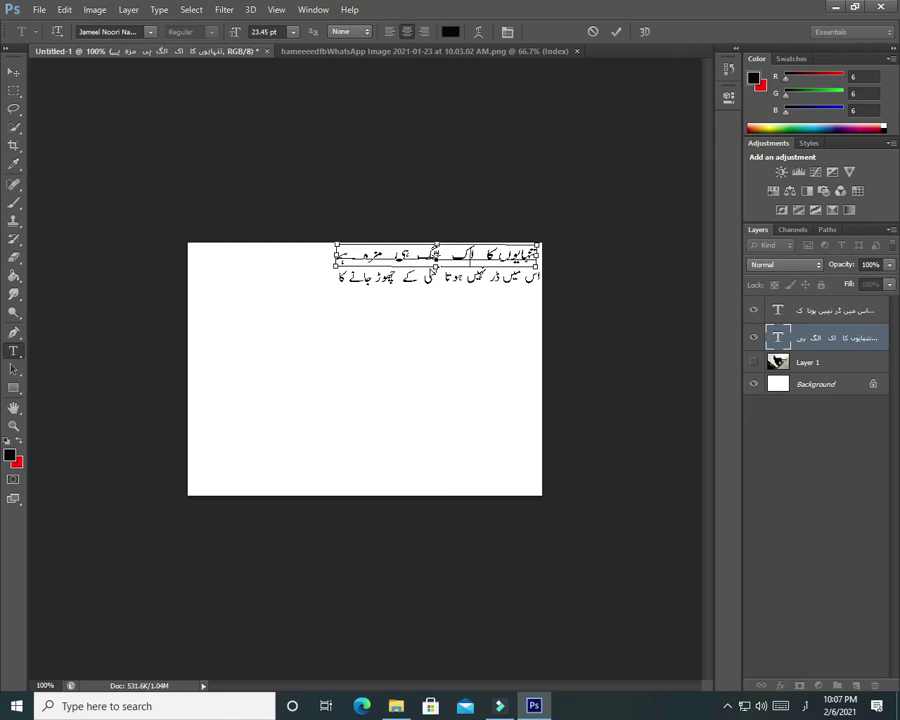
left_click_drag(436, 265, 436, 264)
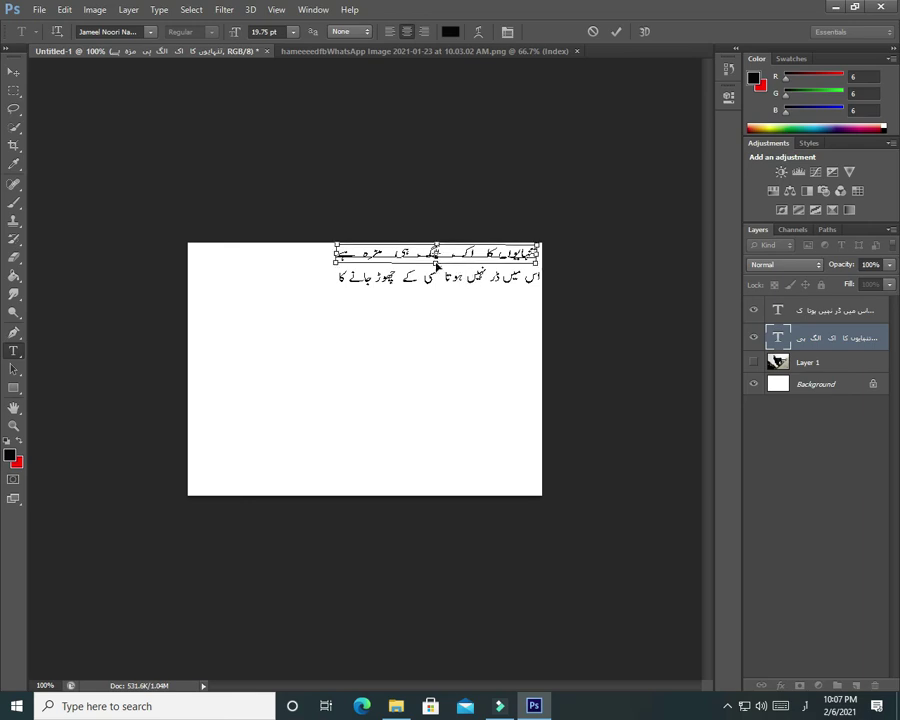
left_click_drag(436, 268, 436, 267)
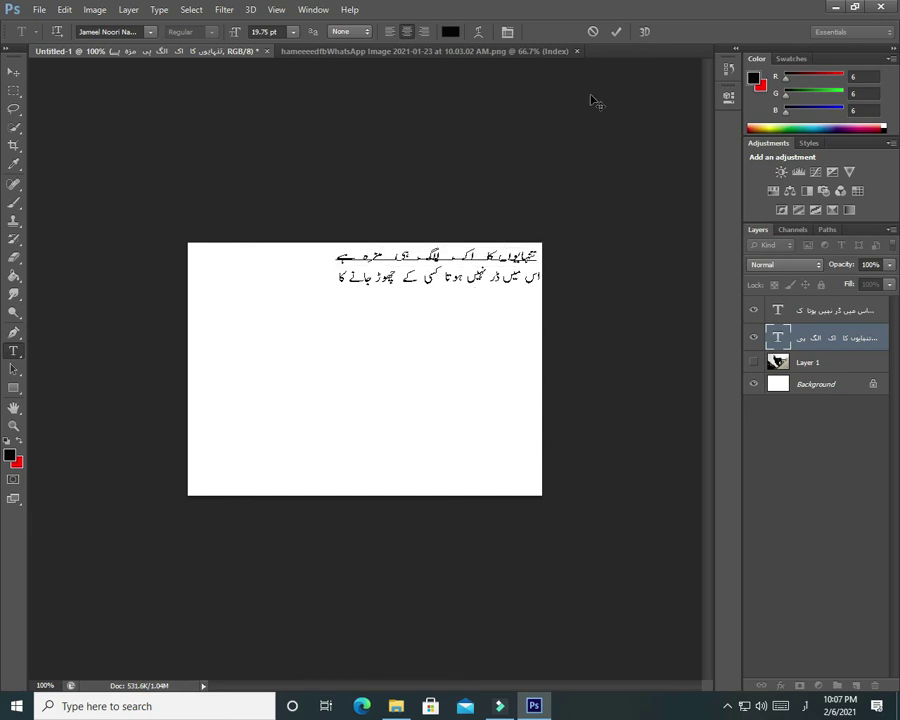
left_click(753, 362)
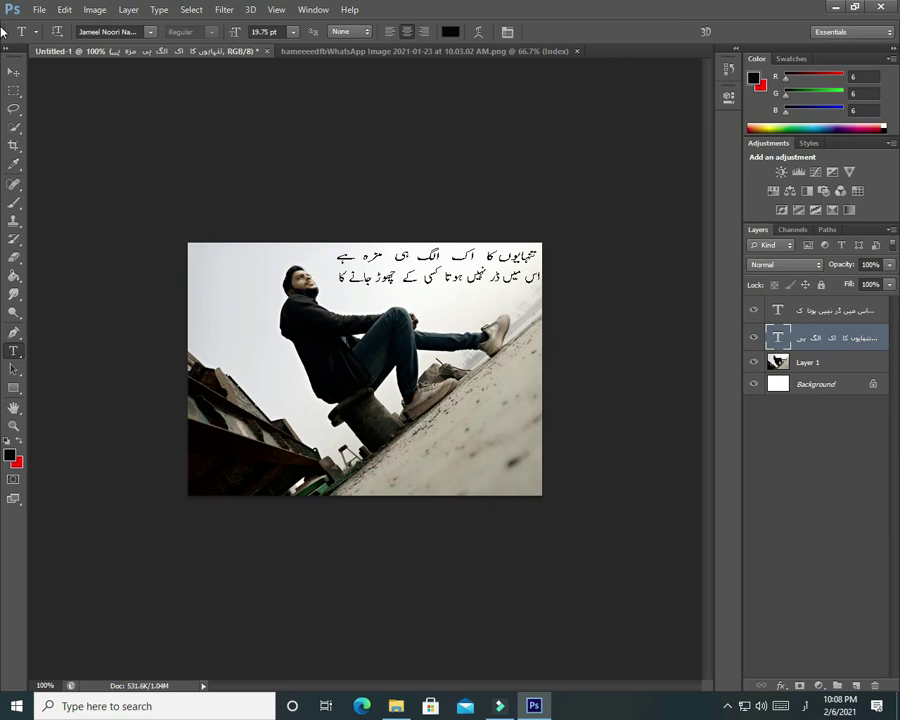
Save Untitled-1 to the Desktop as a JPEG, switching the keyboard to English and accepting the default quality.
left_click(38, 10)
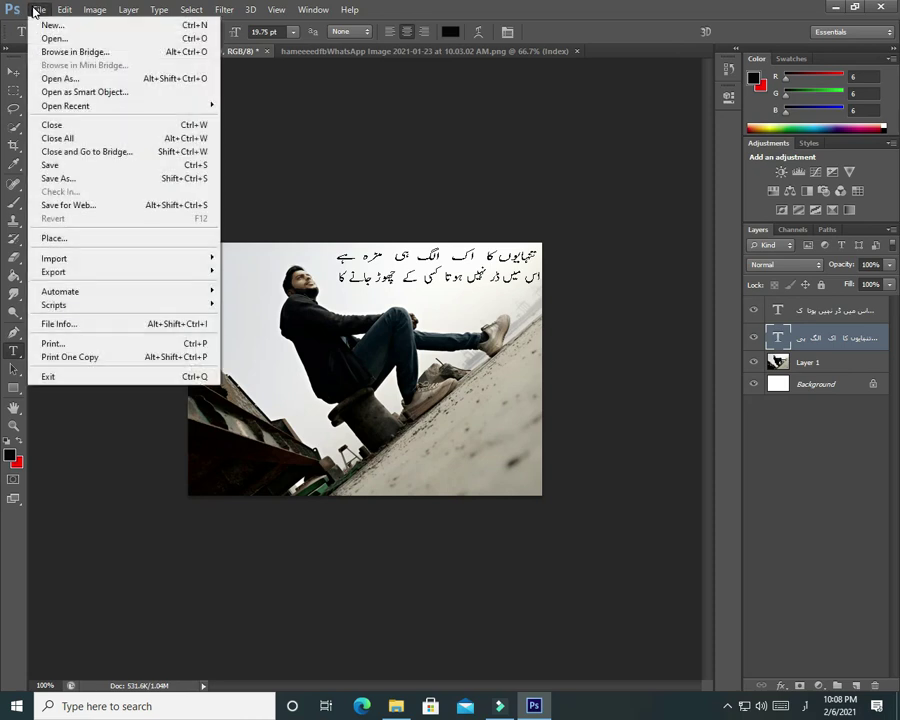
left_click(112, 189)
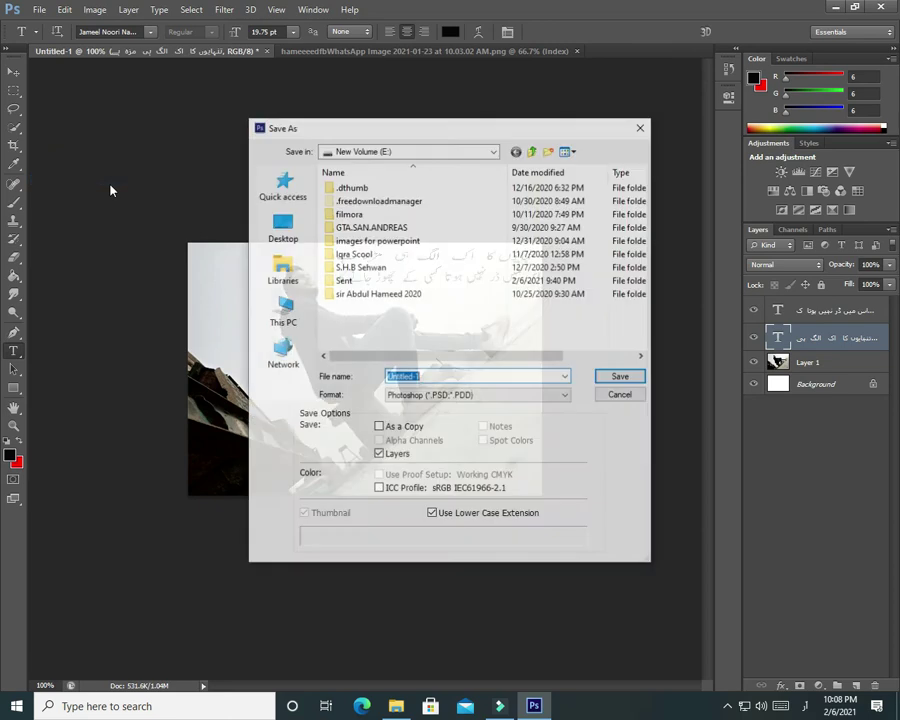
left_click(287, 232)
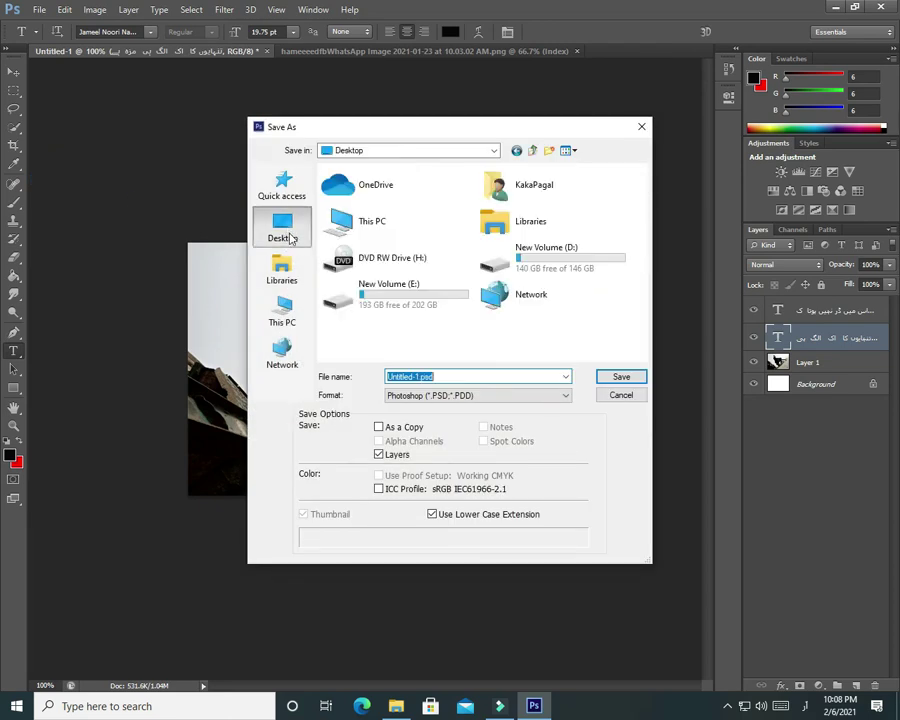
left_click(481, 398)
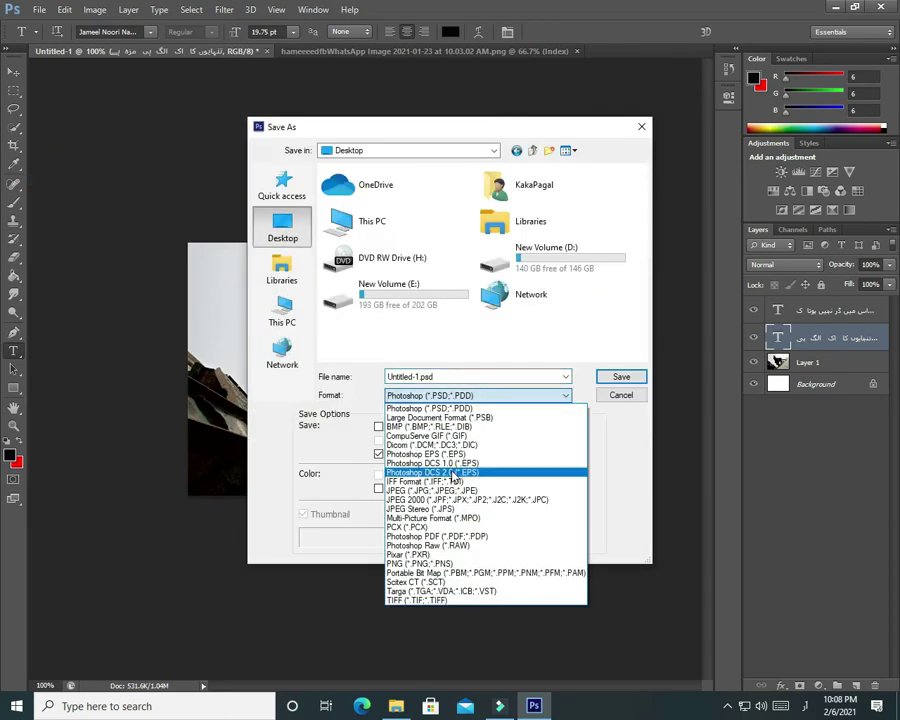
left_click(804, 706)
left_click(752, 573)
left_click(410, 396)
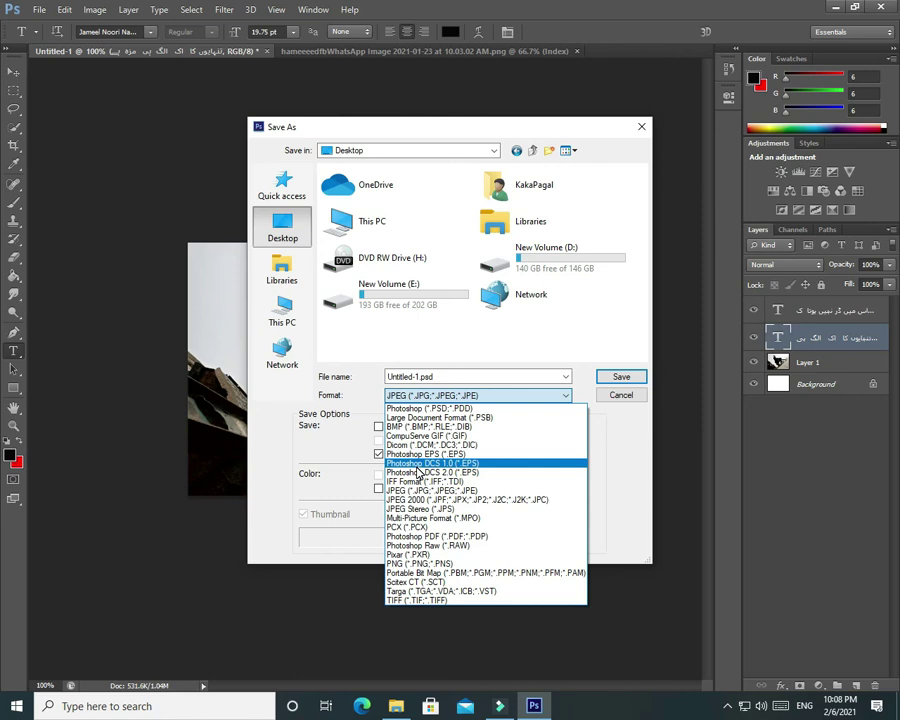
left_click(428, 490)
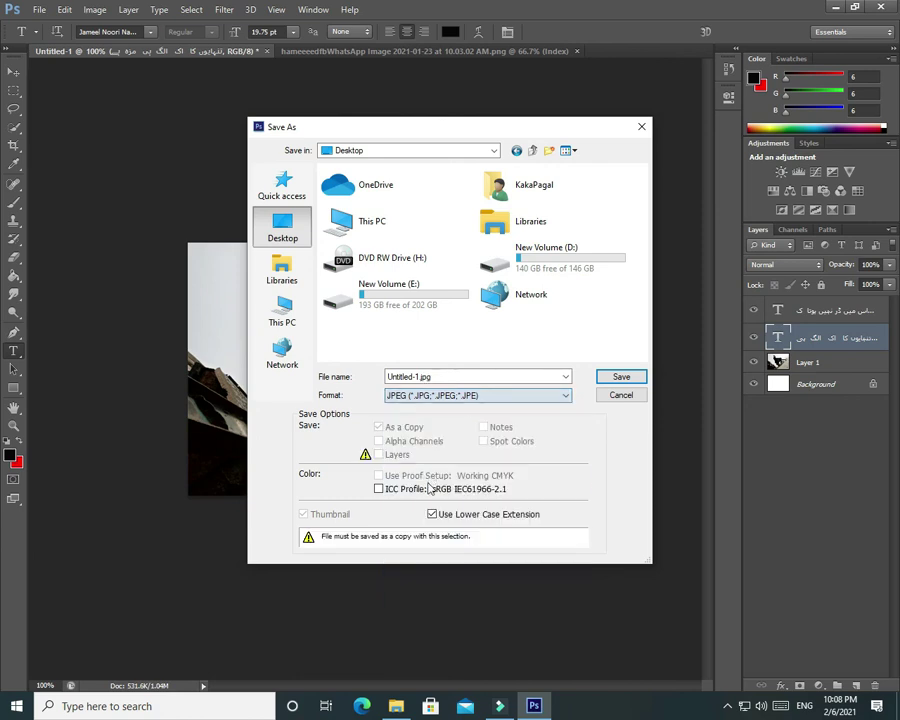
left_click(626, 377)
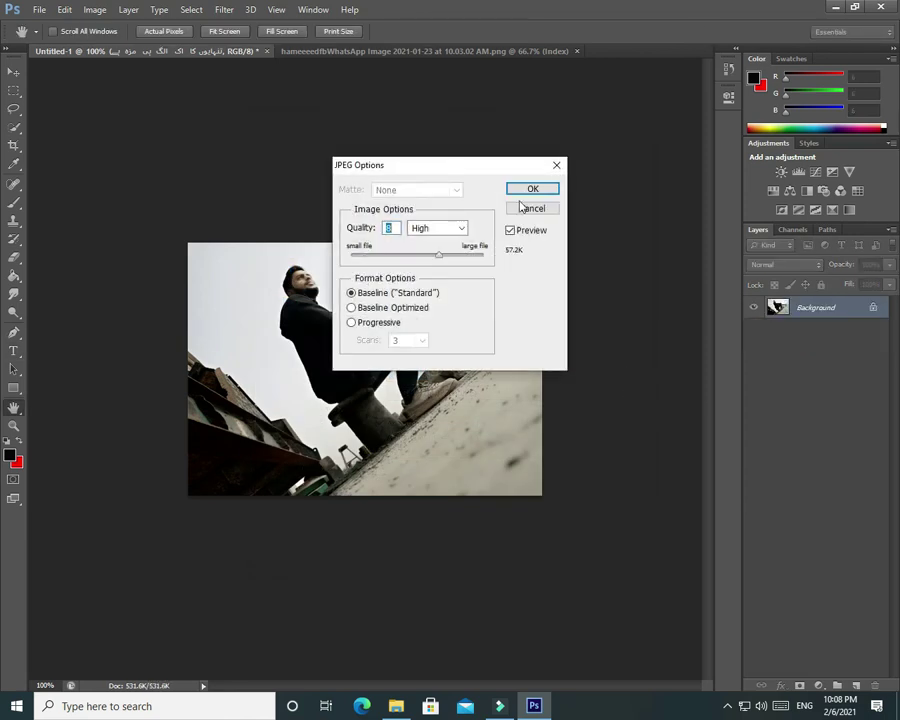
left_click(530, 190)
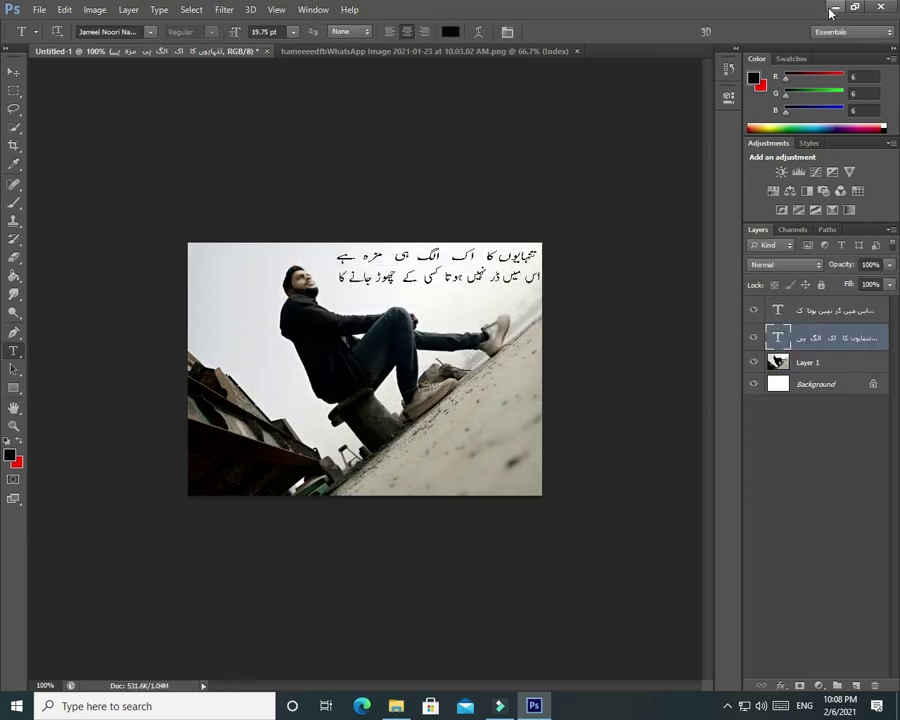
left_click(832, 9)
Minimize the remaining window and refresh the desktop.
left_click(813, 6)
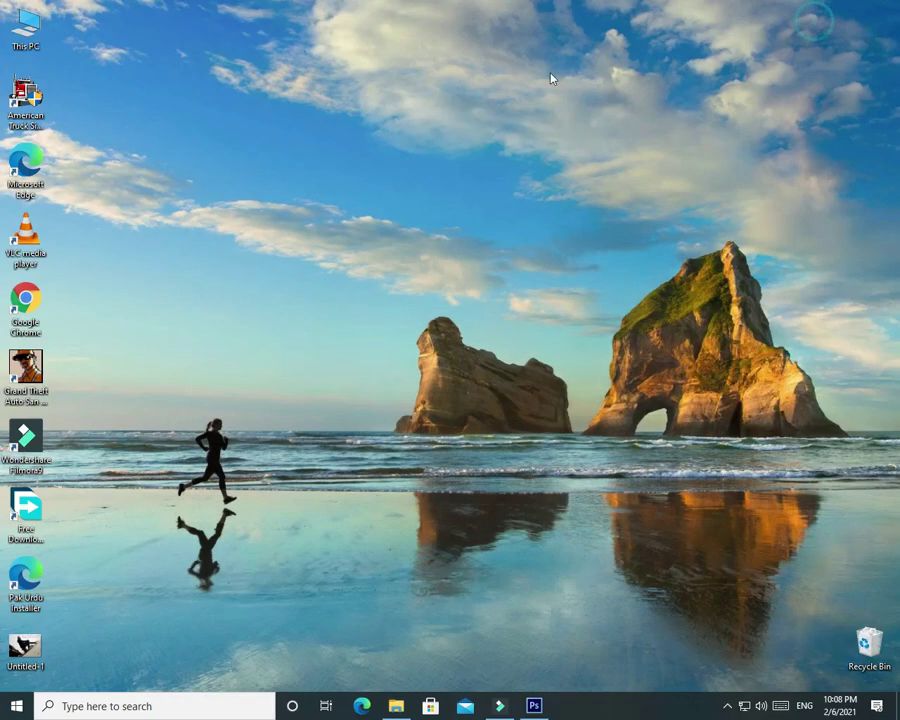
right_click(281, 185)
right_click(310, 220)
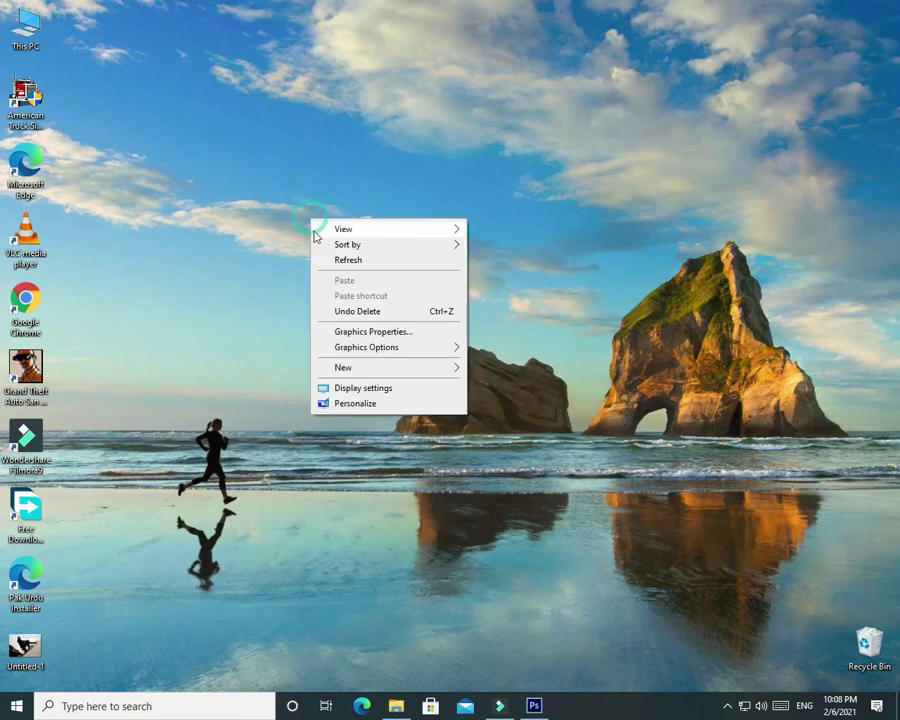
left_click(323, 257)
Open Untitled-1.jpg from the desktop and zoom in on the captioned photo.
double_click(31, 659)
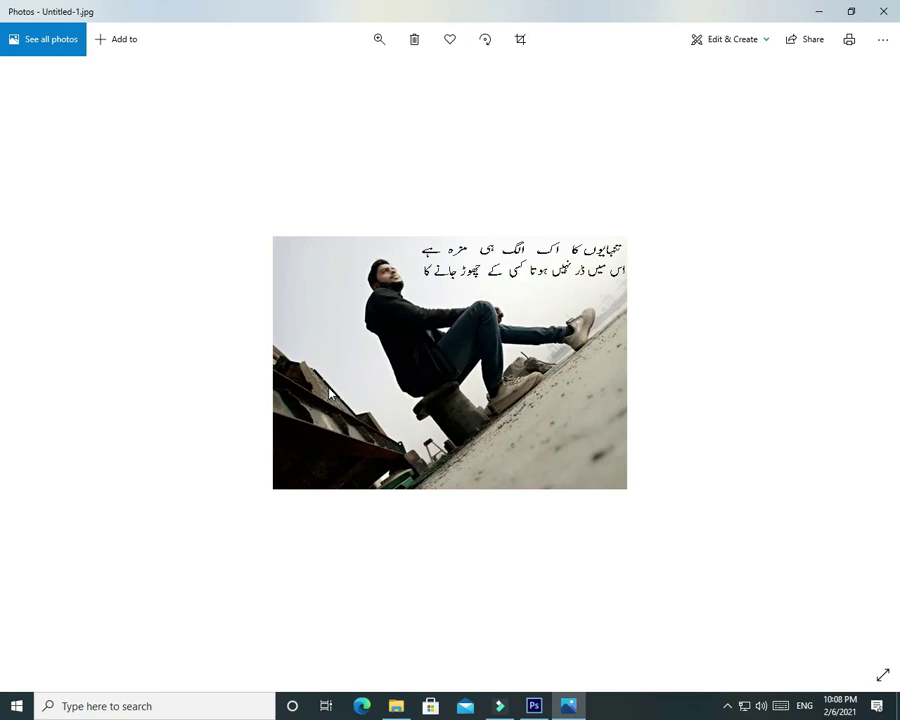
left_click(380, 40)
mouse_move(319, 81)
left_mouse_down()
mouse_move(398, 93)
mouse_move(346, 90)
left_mouse_up()
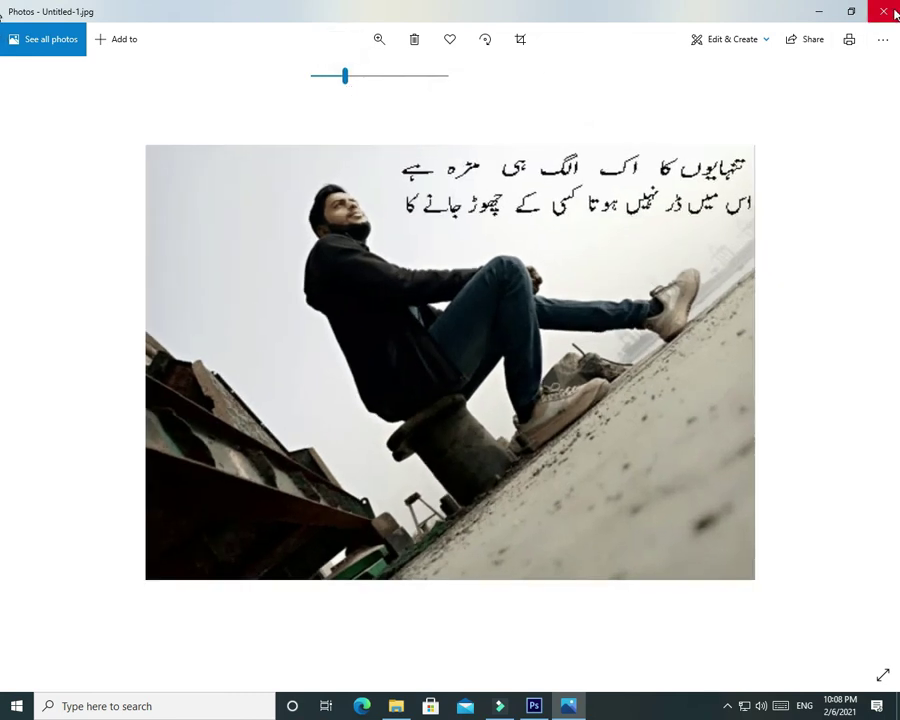